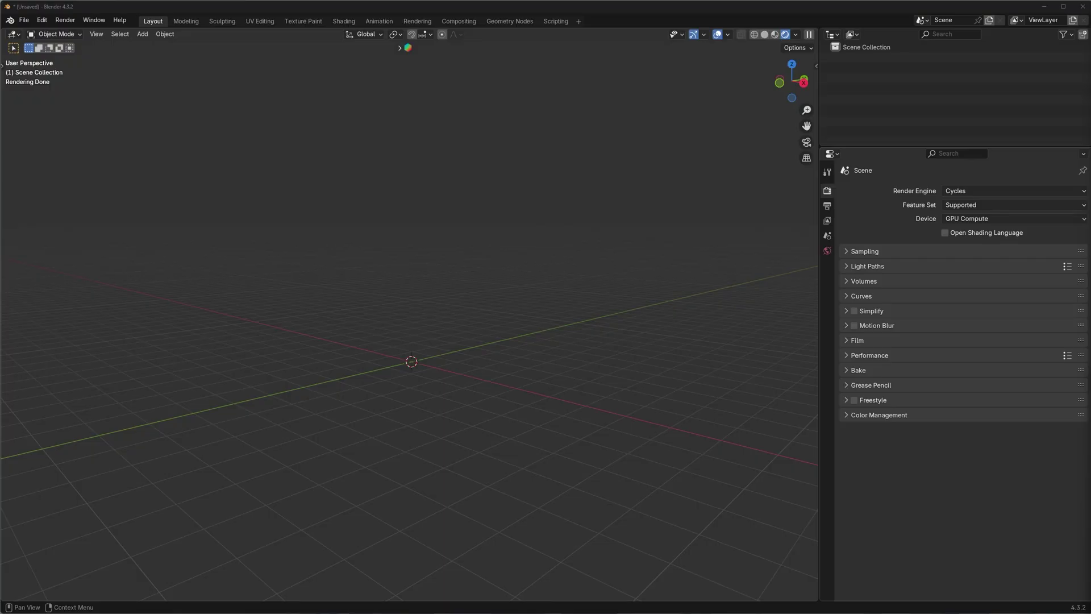
# - Drop the Alt Tab Easy HDRI zip archive into Blender and confirm installing the add-on
pyautogui.moveTo(1090, 376); pyautogui.dragTo(731, 272)
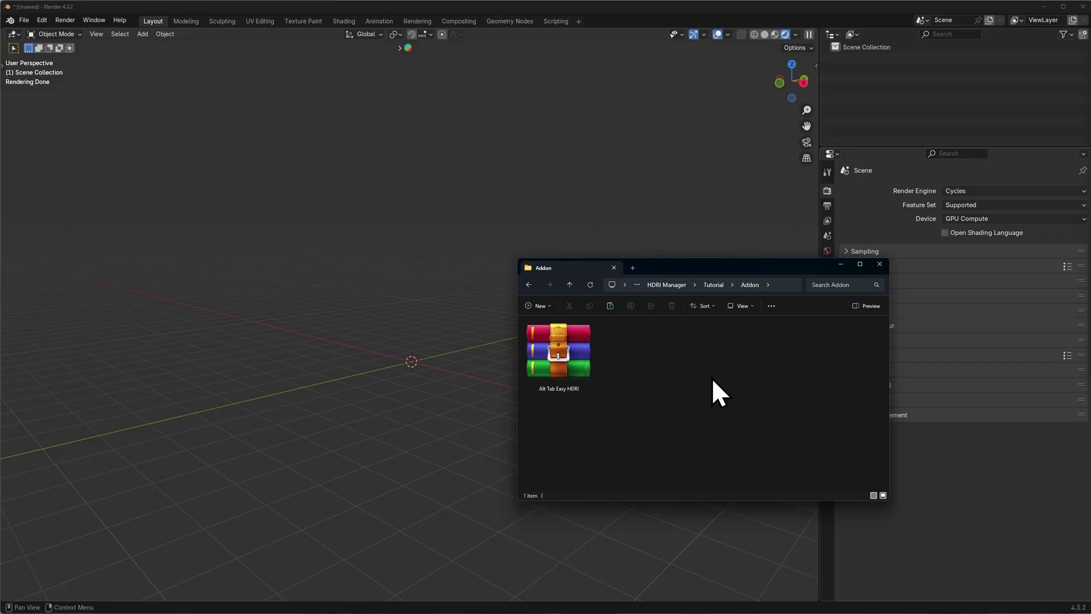
pyautogui.moveTo(593, 349); pyautogui.dragTo(453, 302)
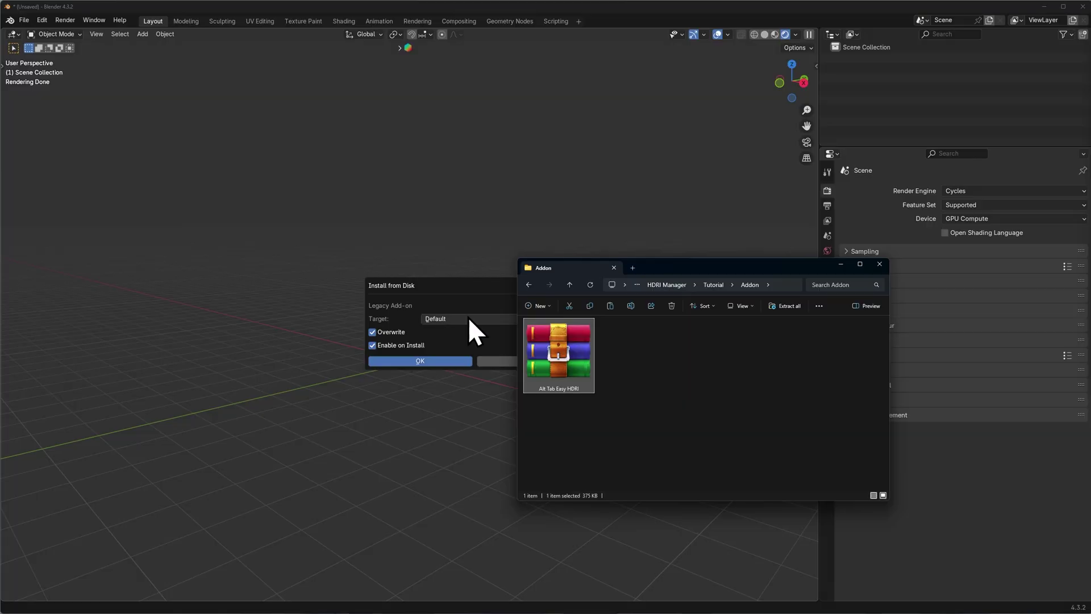
pyautogui.moveTo(662, 271); pyautogui.dragTo(830, 272)
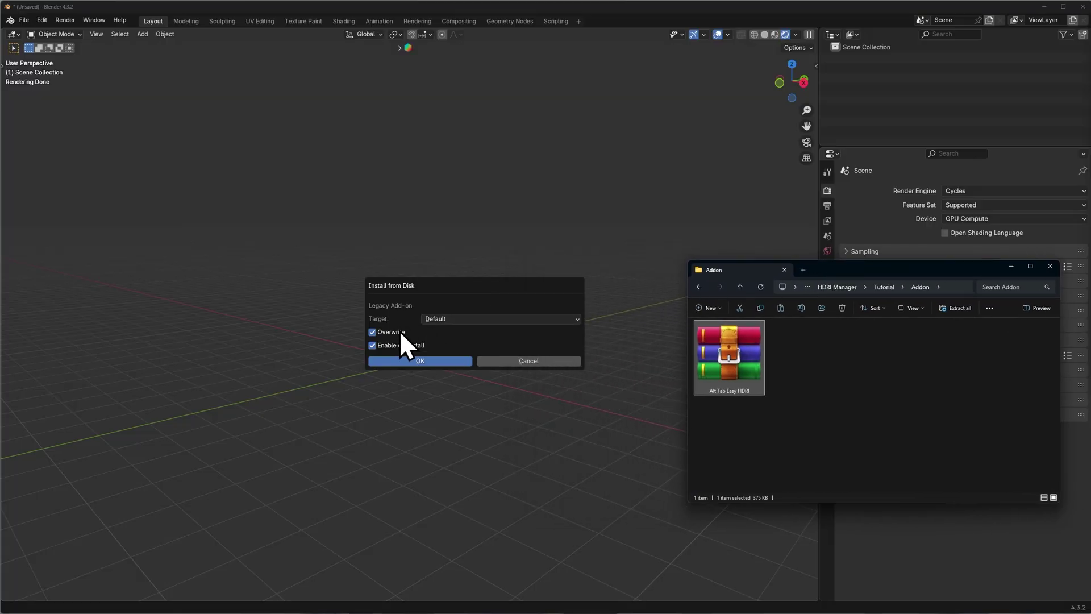
pyautogui.click(421, 361)
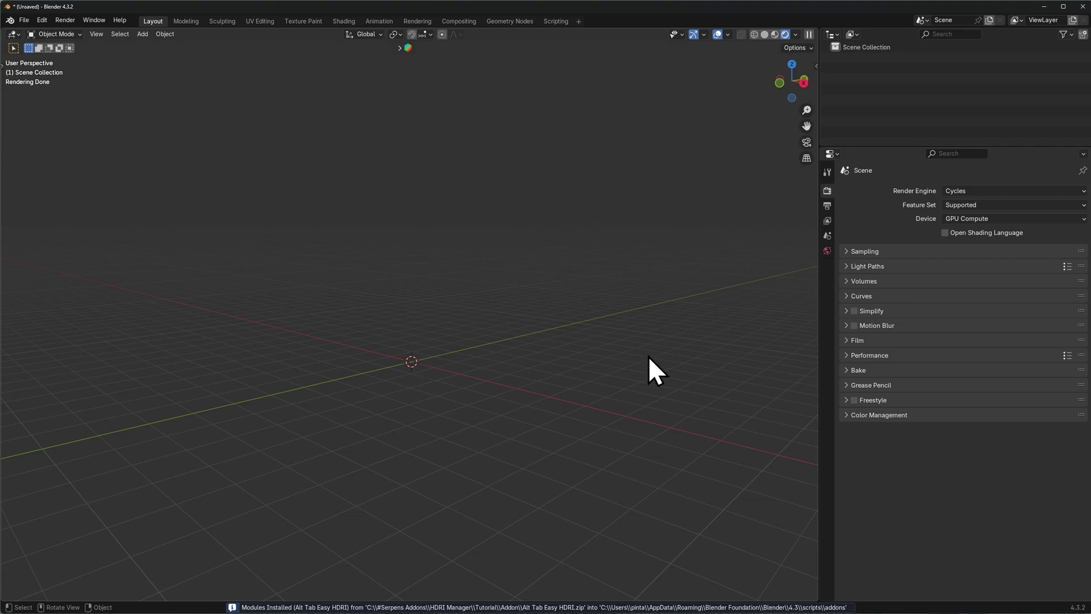
pyautogui.click(43, 20)
pyautogui.click(85, 168)
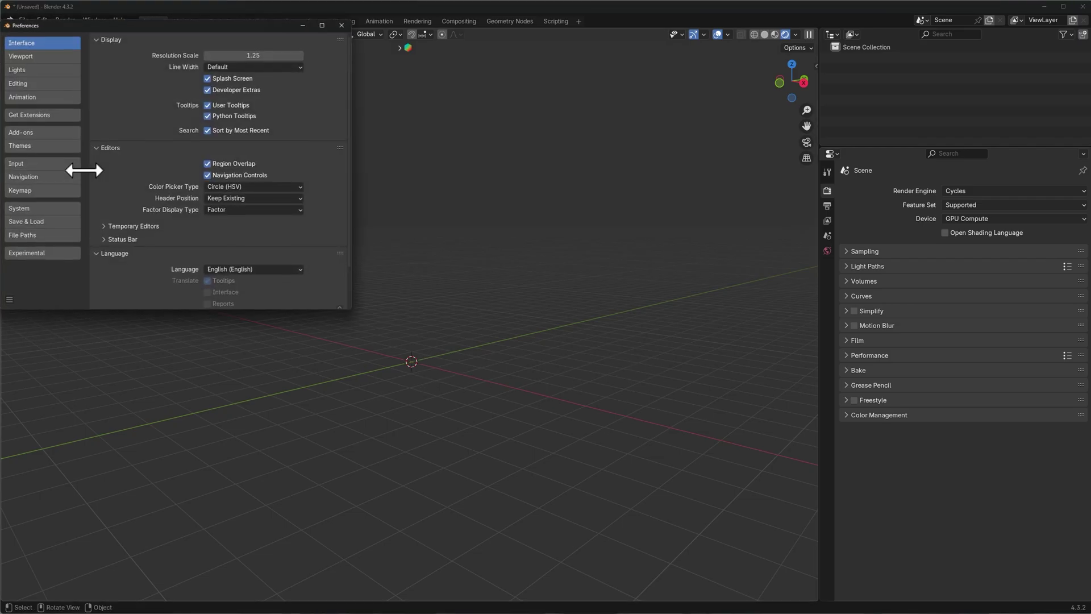
pyautogui.click(34, 135)
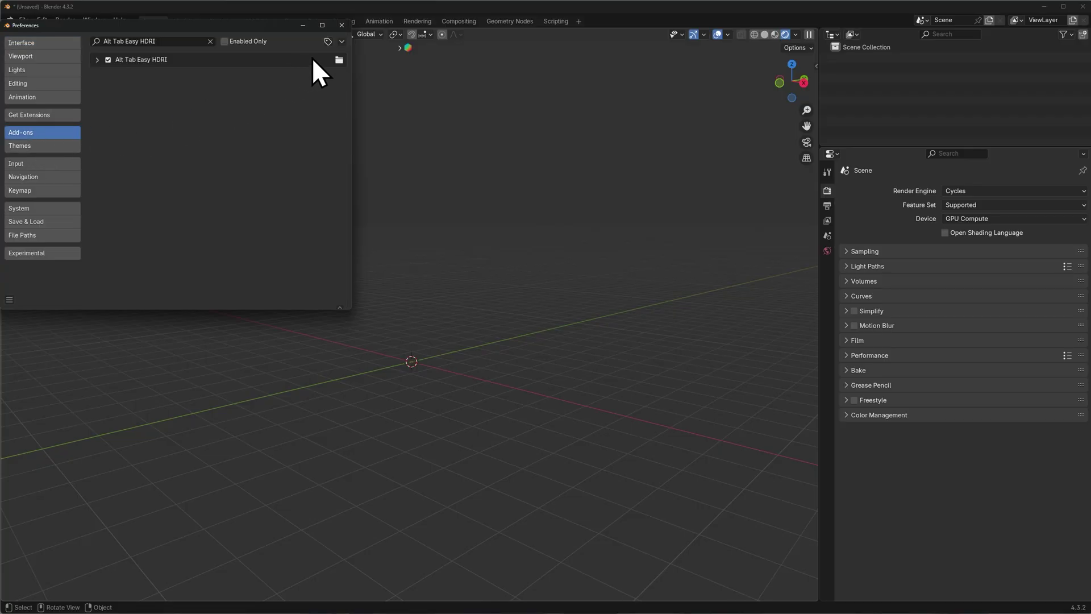
pyautogui.click(341, 42)
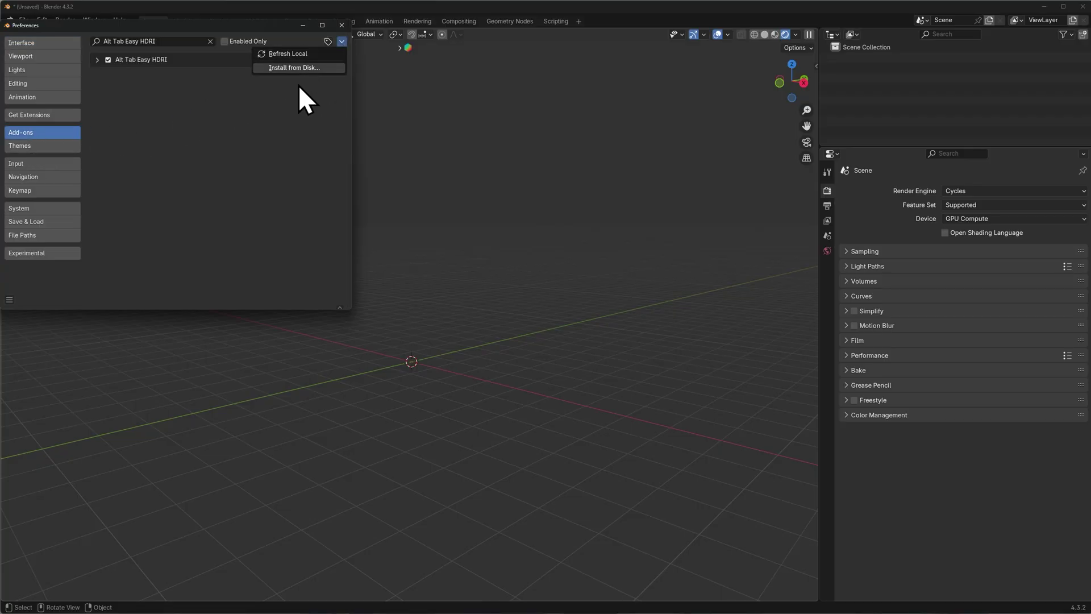
pyautogui.click(304, 53)
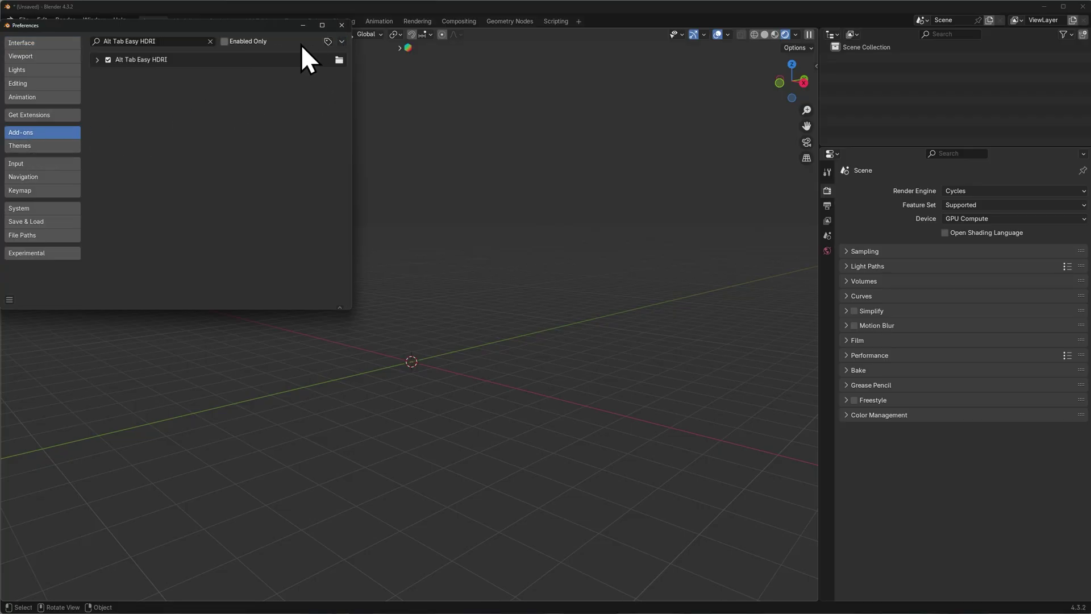
pyautogui.click(341, 25)
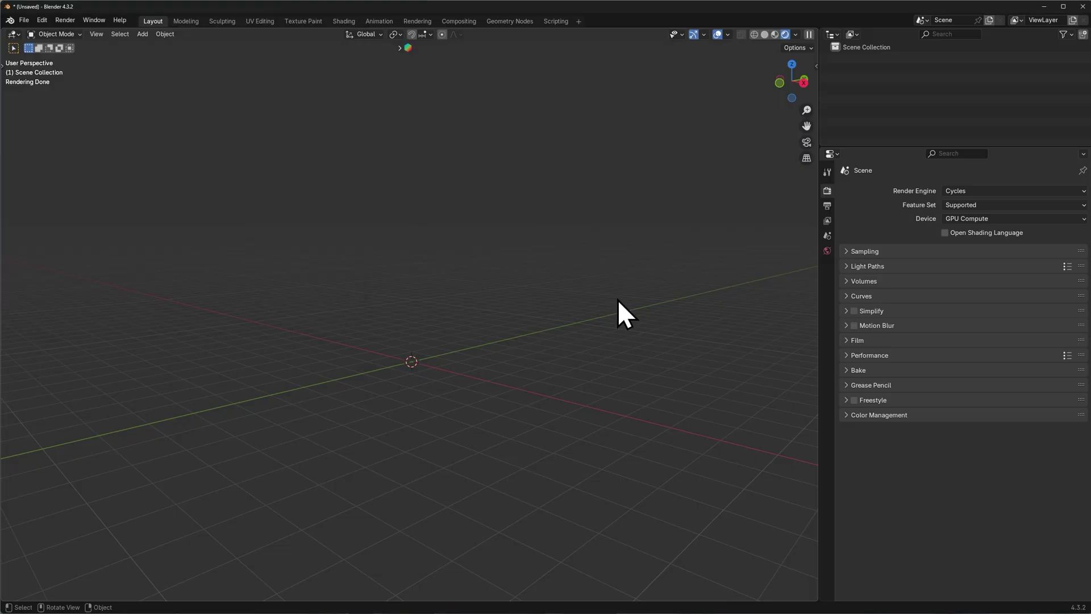
# - Show World properties with the Alt Tab Easy HDRI panel expanded, beside the HDRIs folder window
pyautogui.click(826, 251)
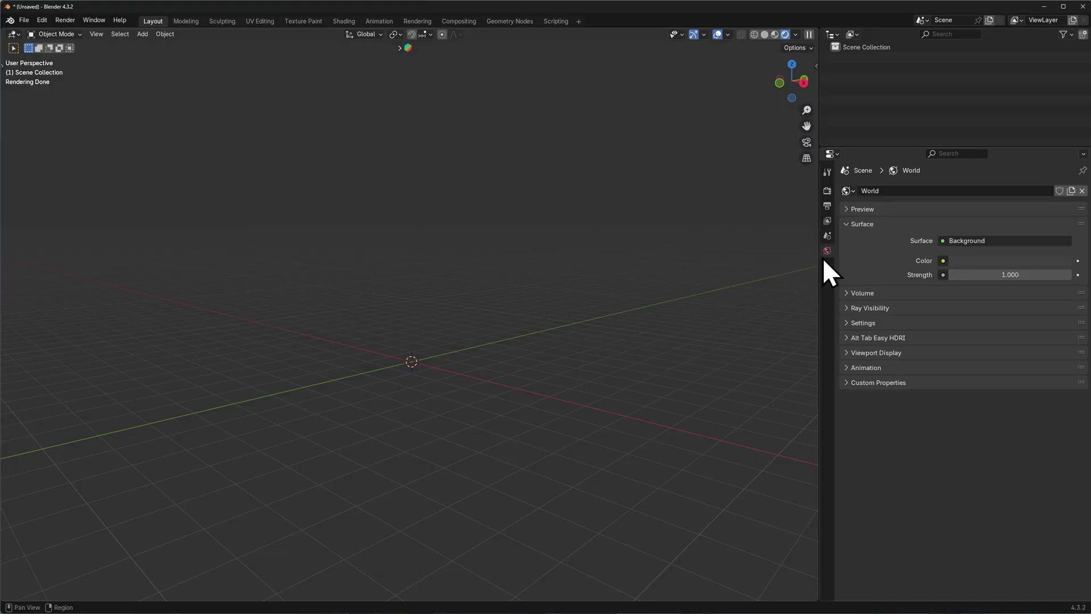
pyautogui.click(853, 337)
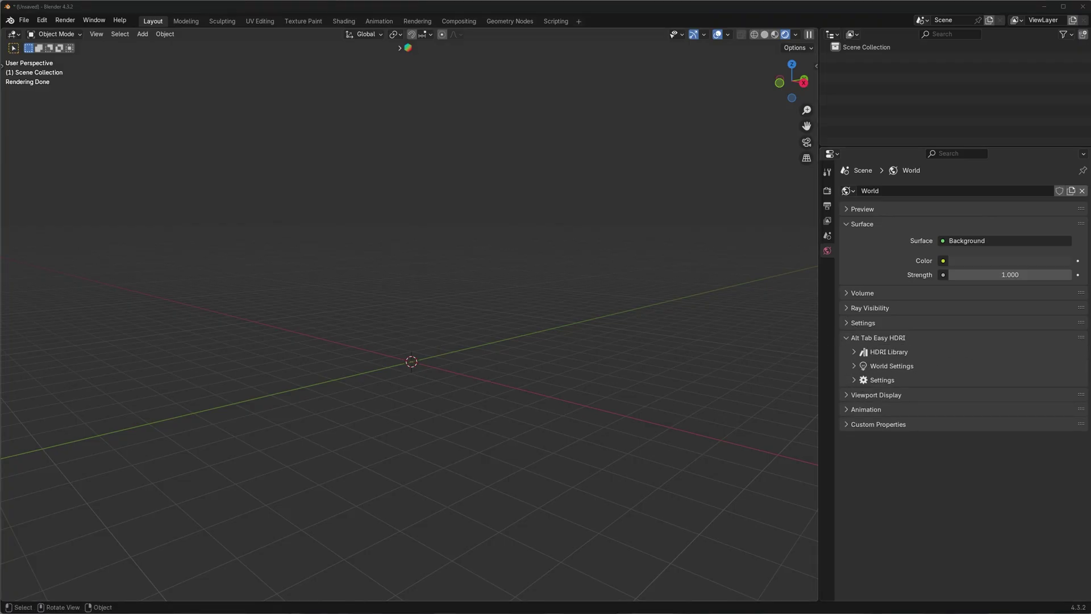
pyautogui.hotkey('alt', 'Tab')
pyautogui.moveTo(939, 323); pyautogui.dragTo(687, 257)
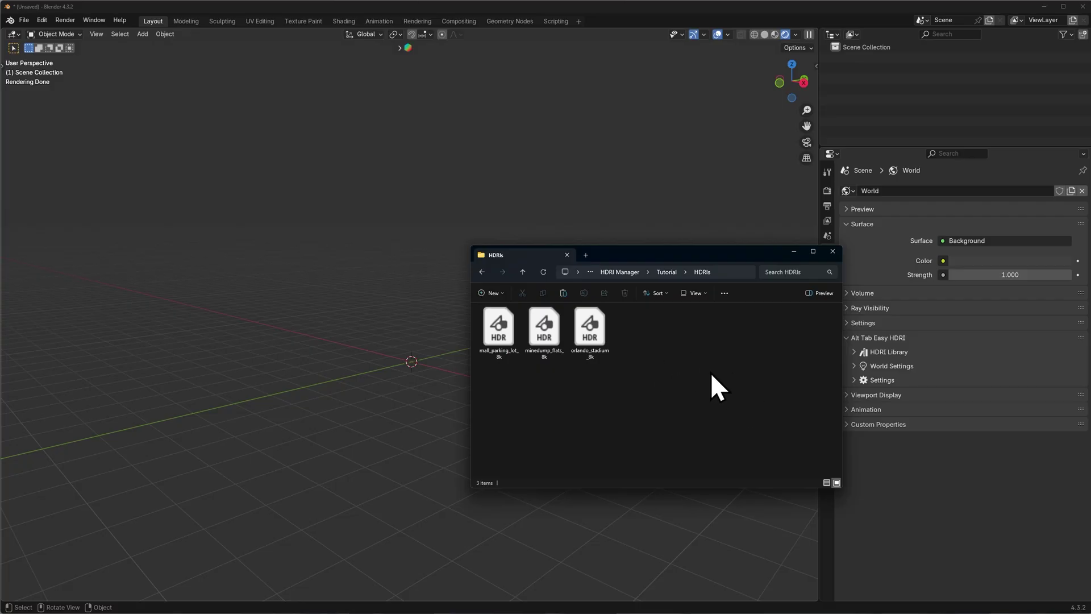
pyautogui.moveTo(705, 259); pyautogui.dragTo(698, 256)
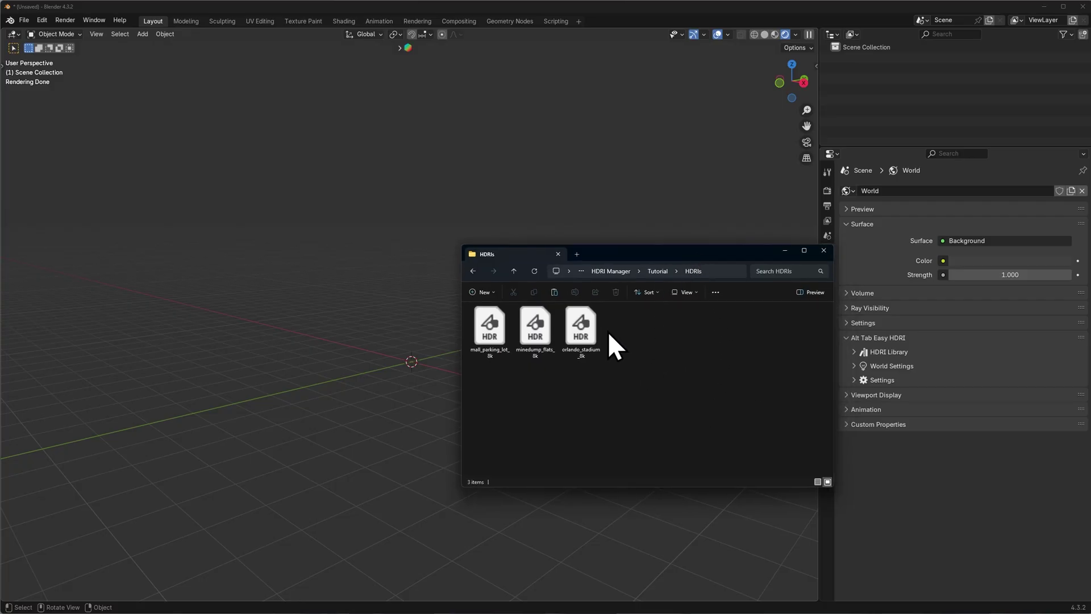
pyautogui.click(485, 329)
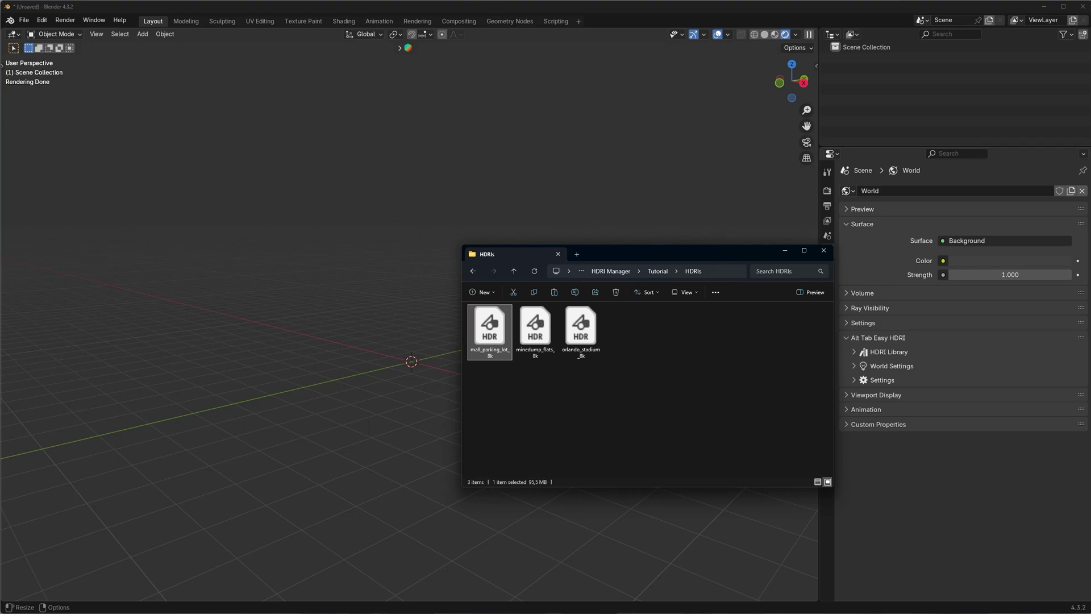
pyautogui.moveTo(1090, 318); pyautogui.dragTo(415, 72)
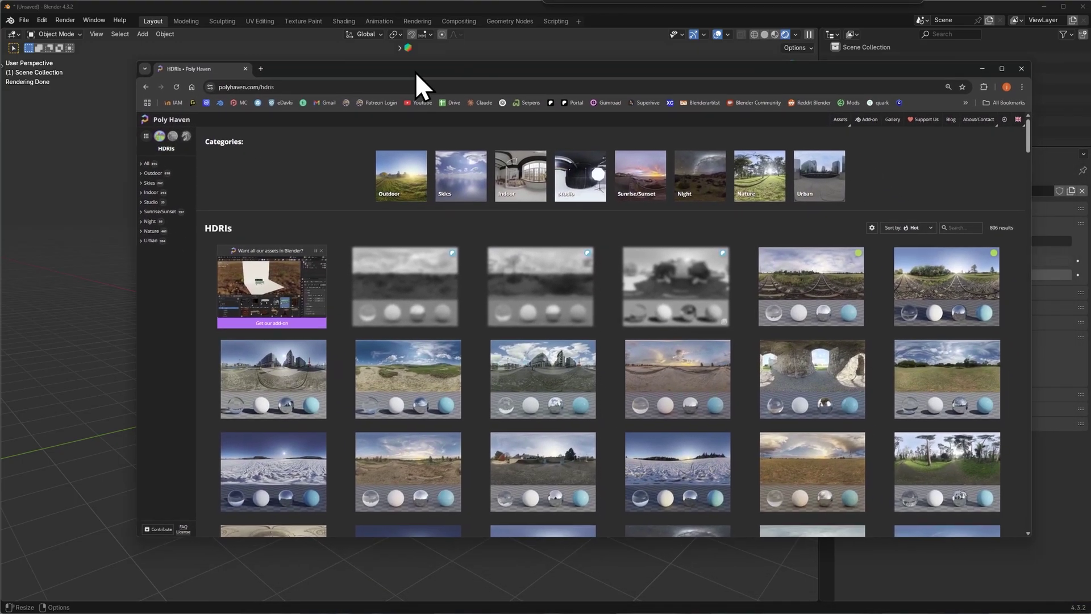
# - Scroll through the Poly Haven HDRIs catalogue, then move the HDRIs folder window aside
pyautogui.scroll(-2, 749, 353)
pyautogui.scroll(4, 753, 419)
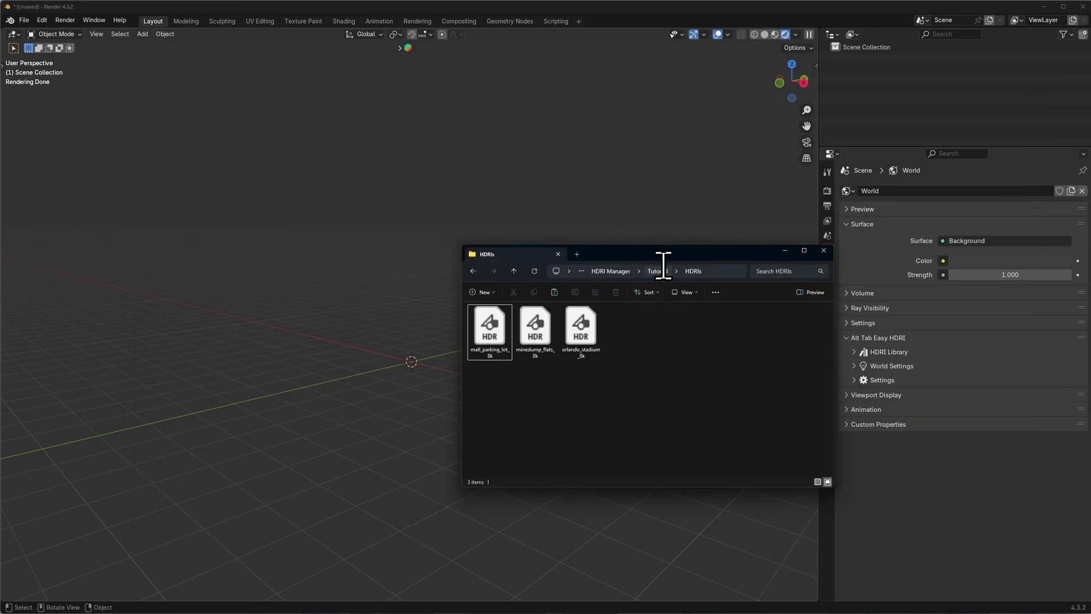
pyautogui.moveTo(668, 251); pyautogui.dragTo(915, 334)
# - Load mall_parking_lot_8k as the world background, then replace it with minedump_flats_8k
pyautogui.click(736, 429)
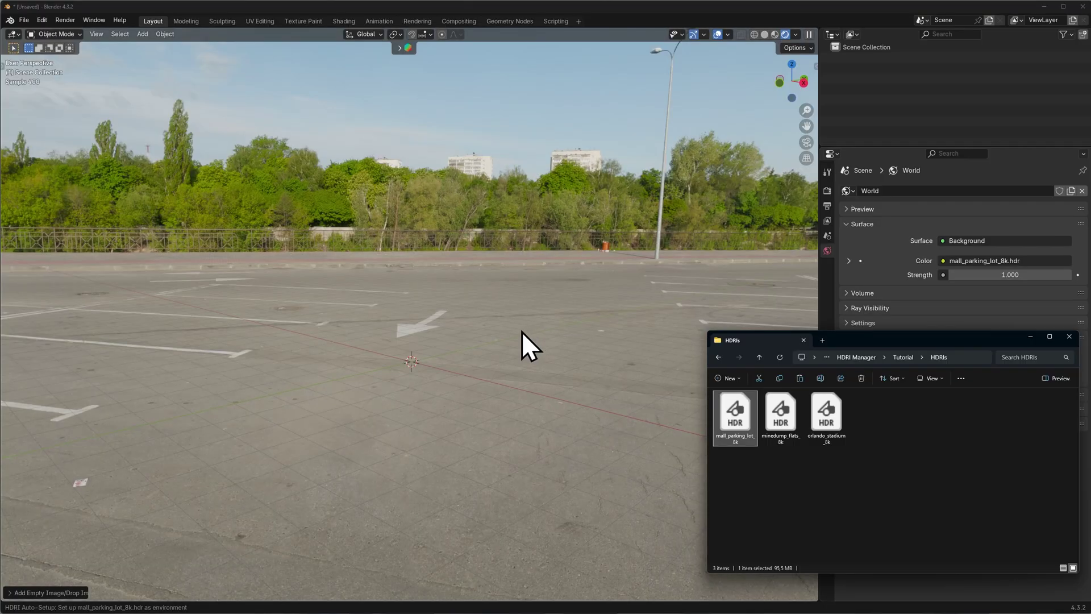
pyautogui.moveTo(521, 332); pyautogui.dragTo(677, 341, button='middle')
pyautogui.hotkey('alt', 'Tab')
pyautogui.click(781, 414)
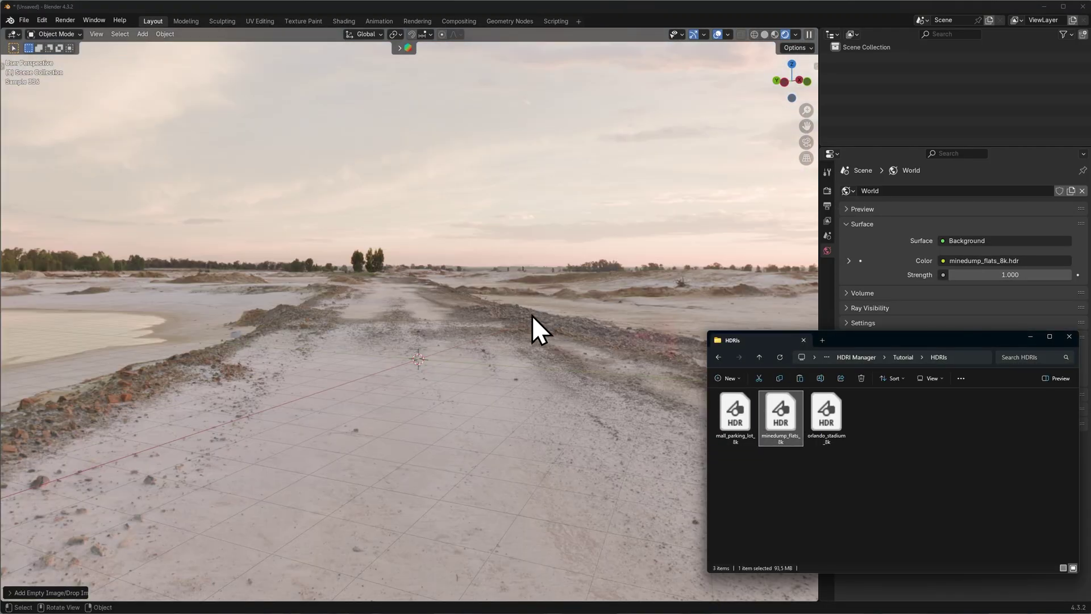
pyautogui.click(525, 346)
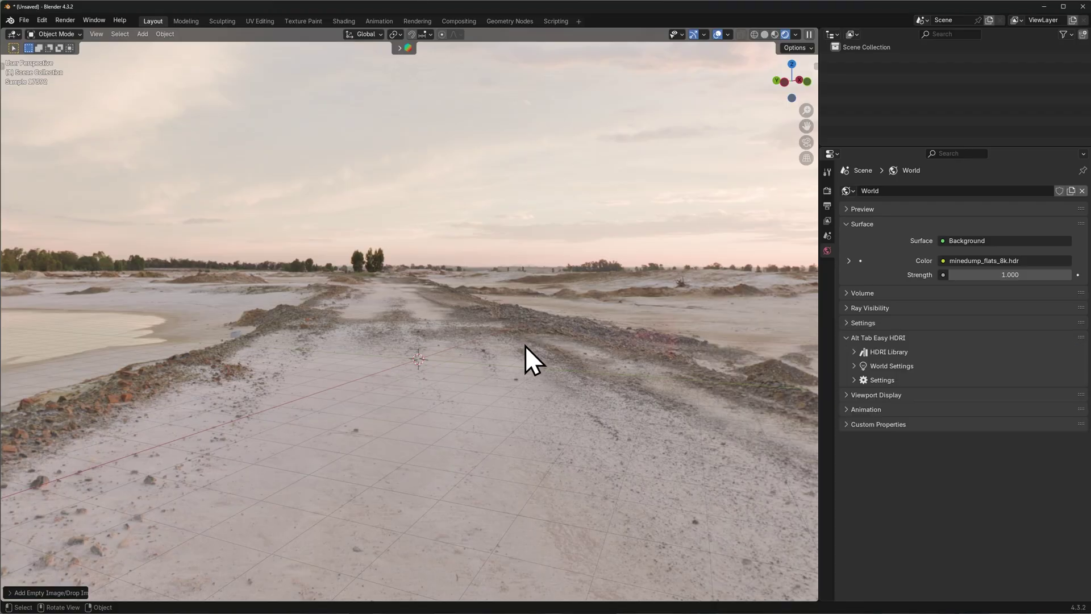
# - Expand World Settings, test HDRI Strength and Rotation, then reset them to 1.000 and 0°
pyautogui.click(900, 368)
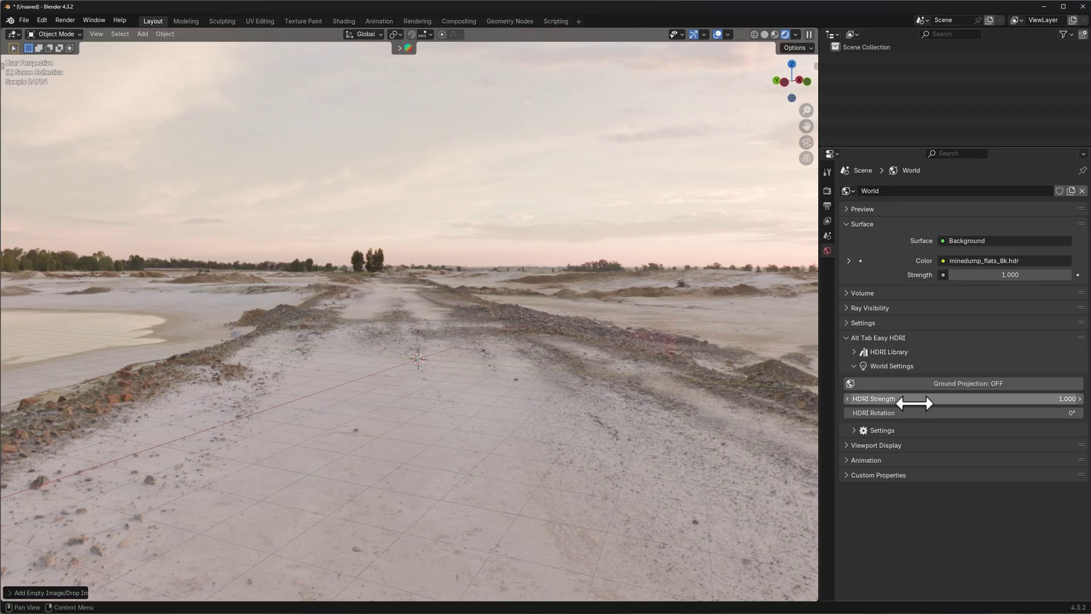
pyautogui.moveTo(901, 400); pyautogui.dragTo(852, 400)
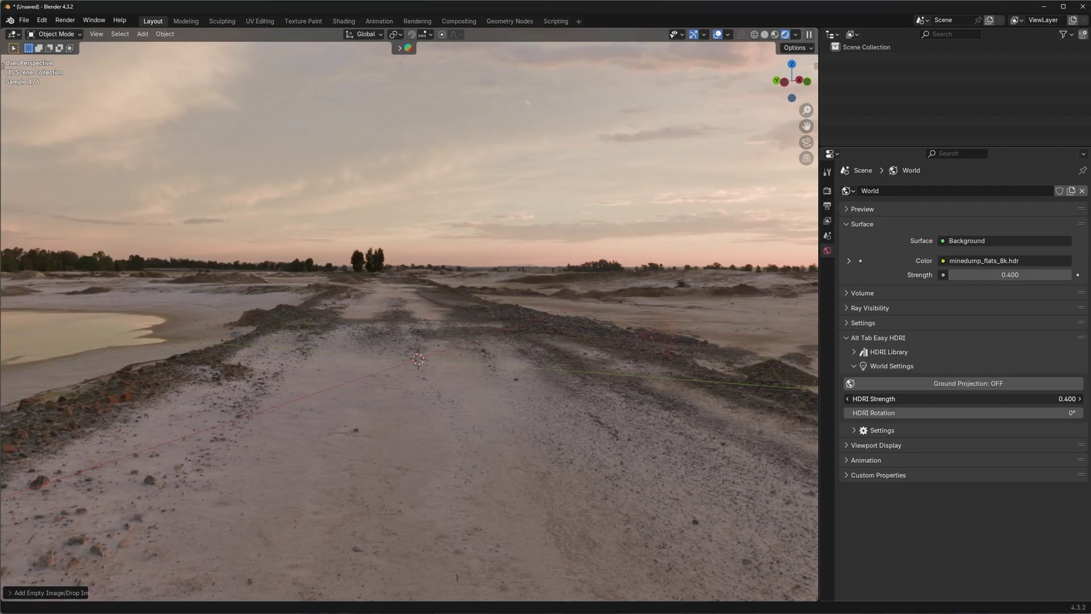
pyautogui.press('BackSpace')
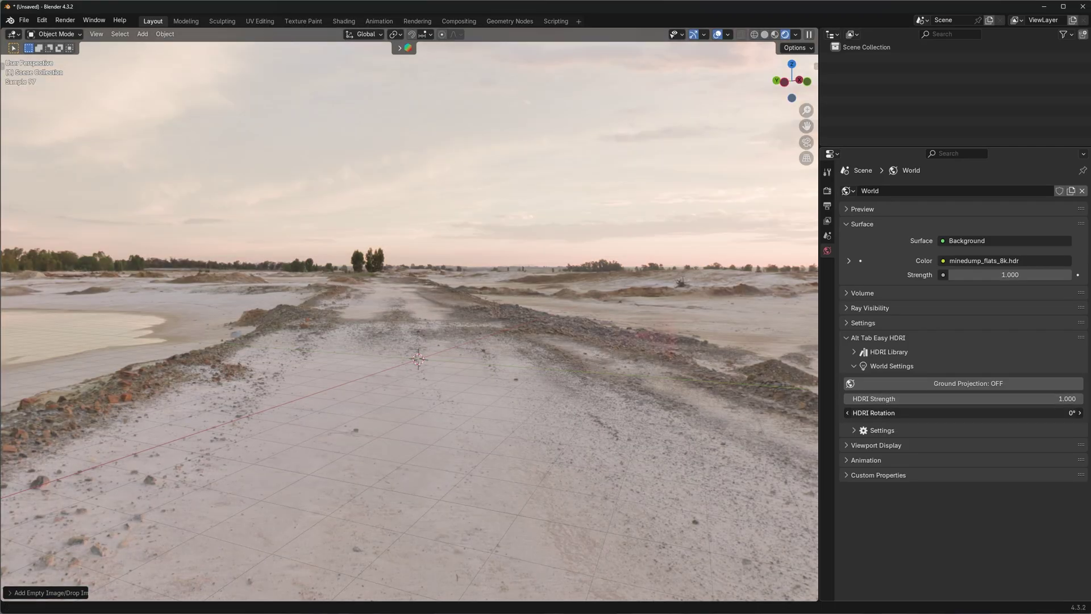
pyautogui.press('BackSpace')
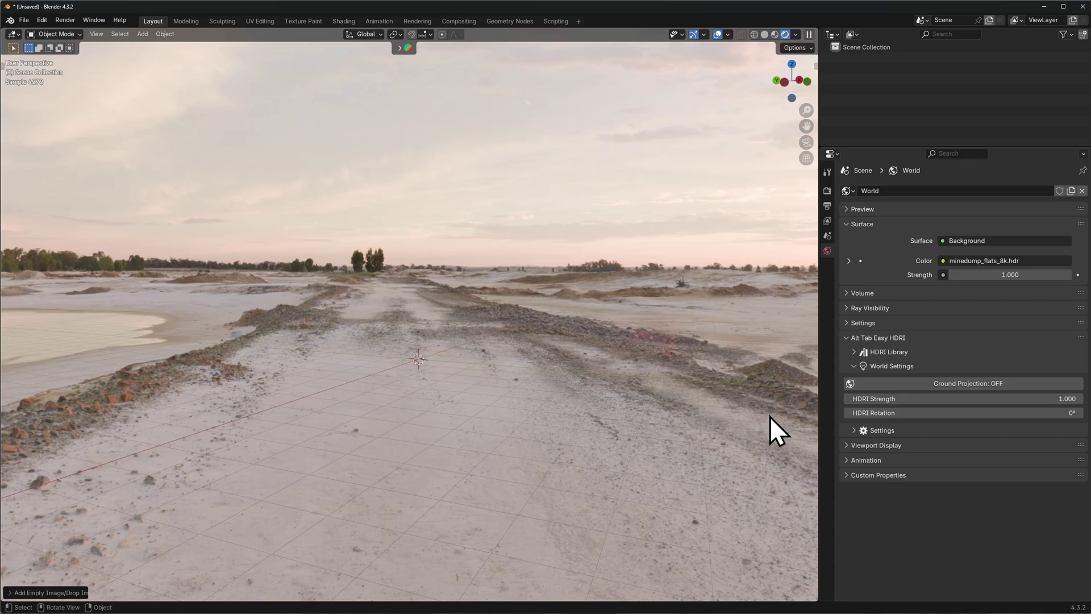
pyautogui.moveTo(901, 413); pyautogui.dragTo(959, 413)
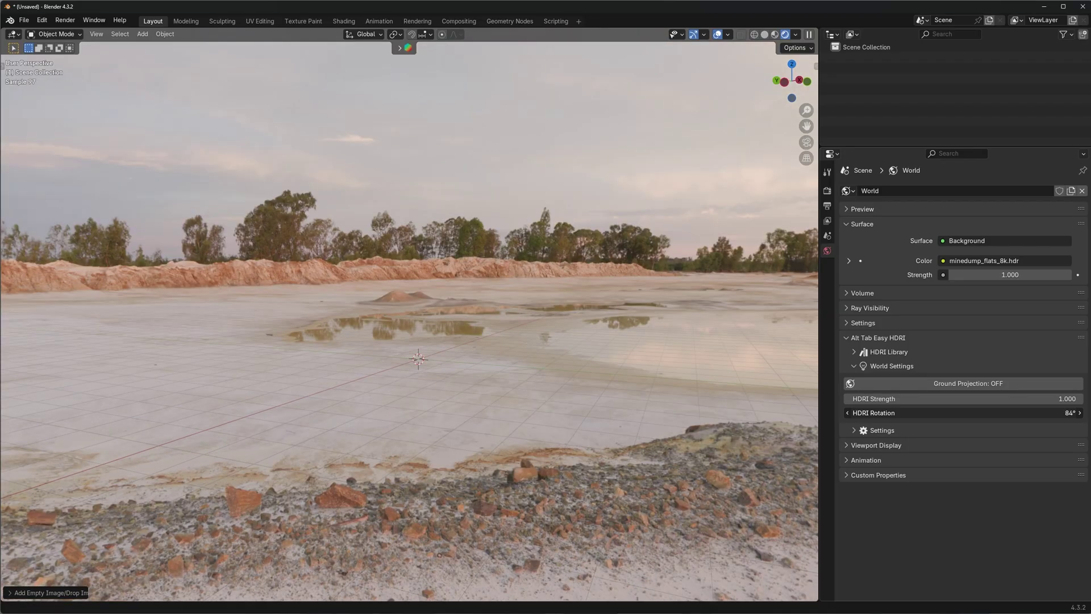
pyautogui.press('Escape')
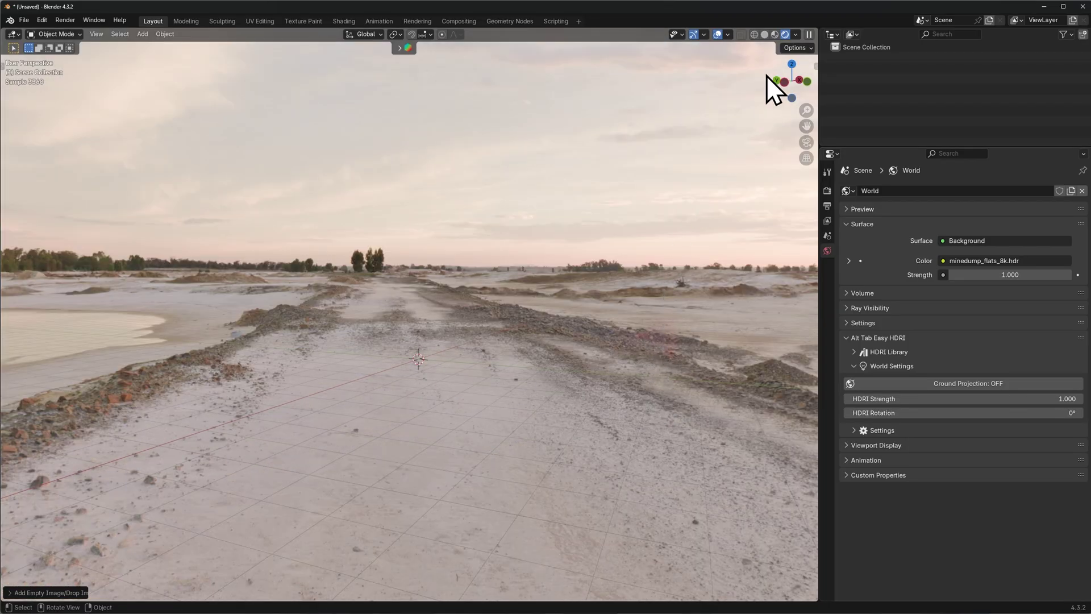
# - Use Material Preview, toggle Scene World off and on, and rotate the HDRI to −54°
pyautogui.click(777, 38)
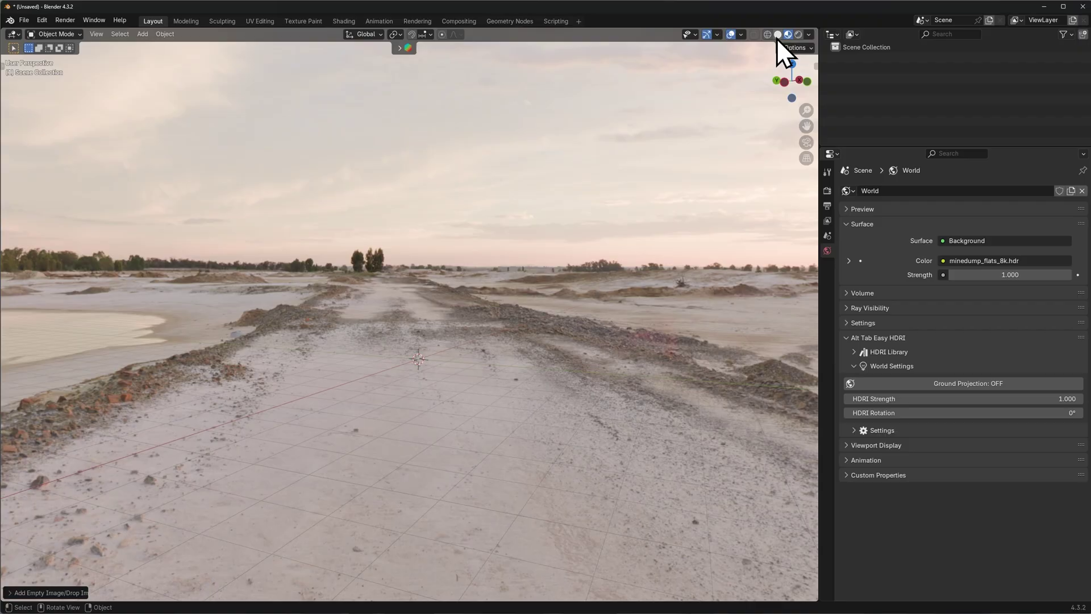
pyautogui.click(809, 35)
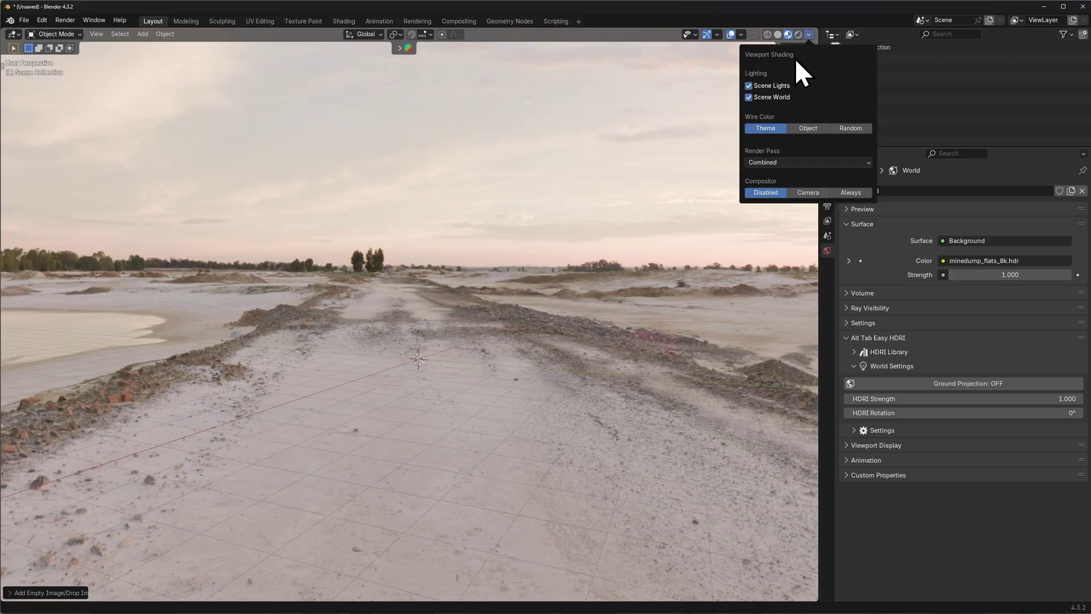
pyautogui.click(772, 97)
pyautogui.click(776, 98)
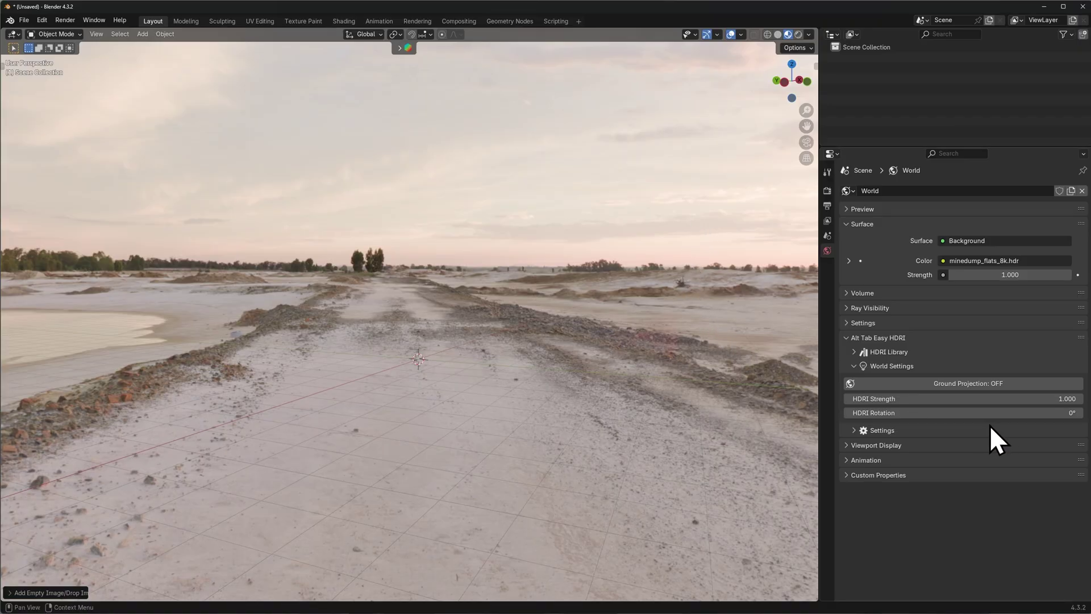
pyautogui.moveTo(971, 414)
pyautogui.mouseDown()
pyautogui.moveTo(904, 413)
pyautogui.moveTo(957, 409)
pyautogui.mouseUp()
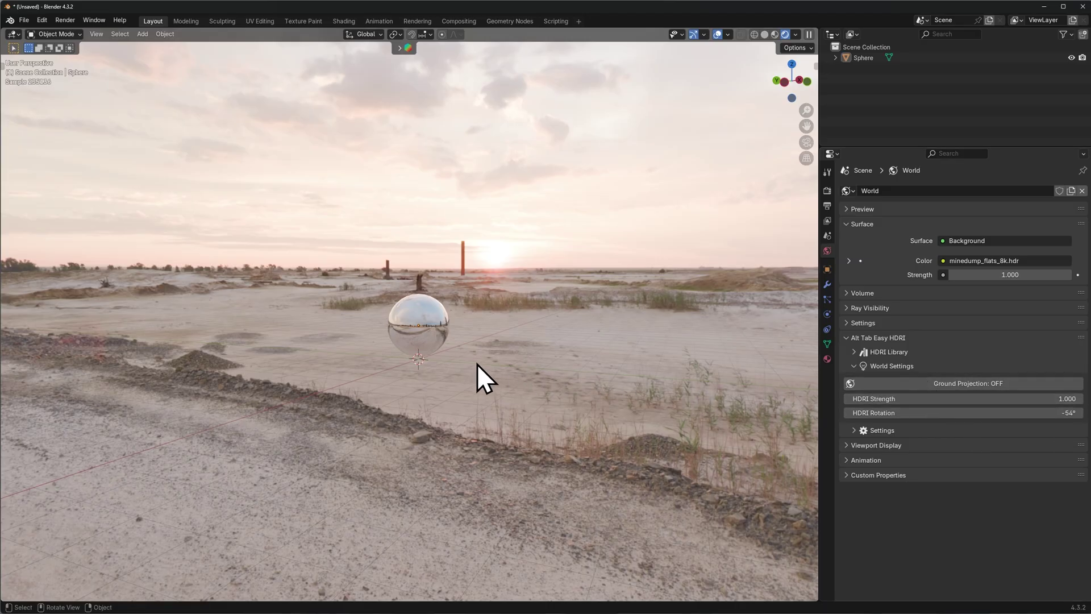
# - Orbit around the mirror sphere and turn on Ground Projection for the minedump_flats HDRI
pyautogui.moveTo(477, 365); pyautogui.dragTo(155, 388, button='middle')
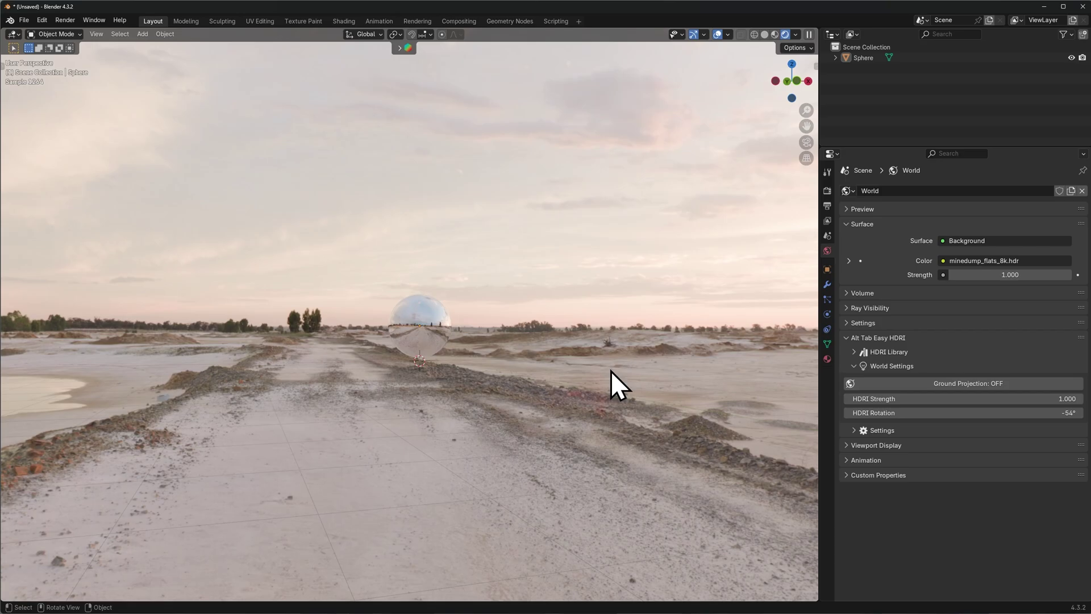
pyautogui.moveTo(601, 430); pyautogui.dragTo(571, 399, button='middle')
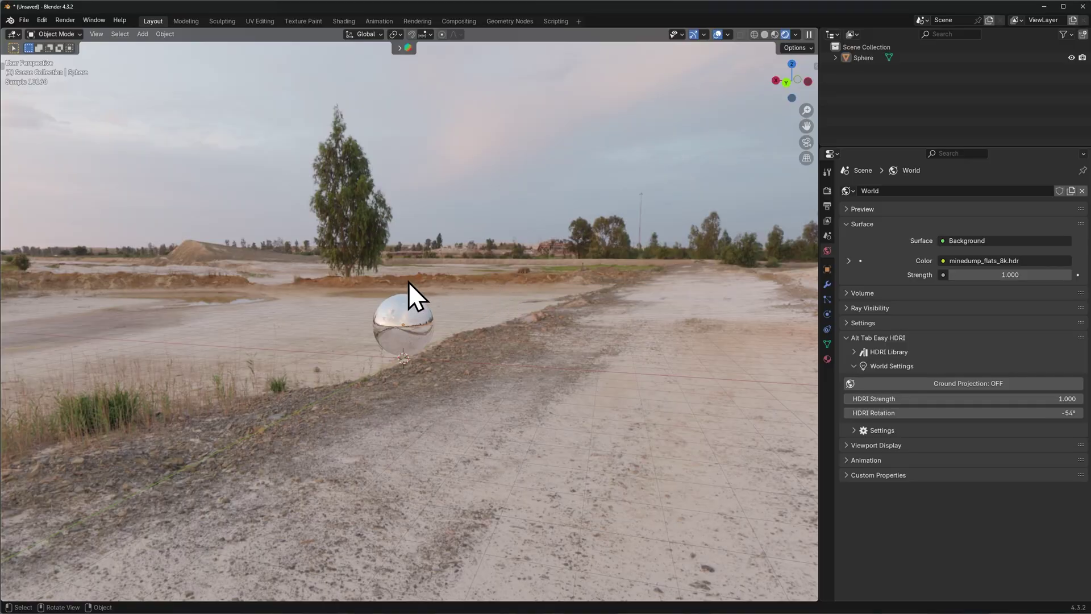
pyautogui.moveTo(628, 321); pyautogui.dragTo(653, 335, button='middle')
pyautogui.click(869, 384)
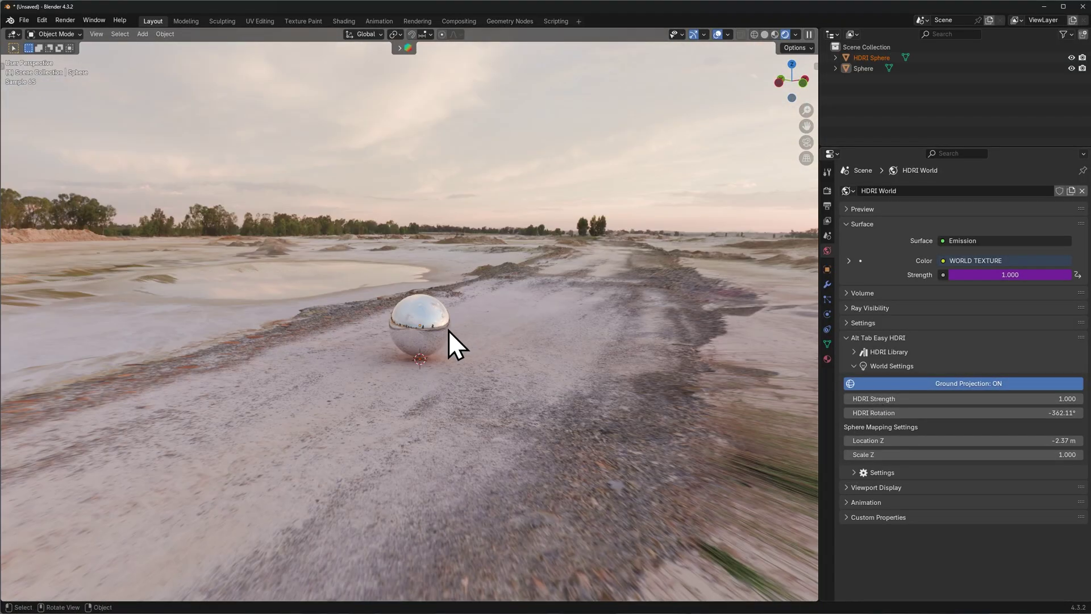
# - Select and frame the mirror sphere, then orbit to bring a tree into sight
pyautogui.click(443, 332)
pyautogui.press('KP_Decimal')
pyautogui.scroll(-8, 487, 312)
pyautogui.moveTo(531, 334); pyautogui.dragTo(562, 246, button='middle')
pyautogui.moveTo(653, 294); pyautogui.dragTo(536, 302, button='middle')
# - In Material Preview, test HDRI Rotation, revert it to -362.11°, and orbit around the sphere
pyautogui.click(775, 35)
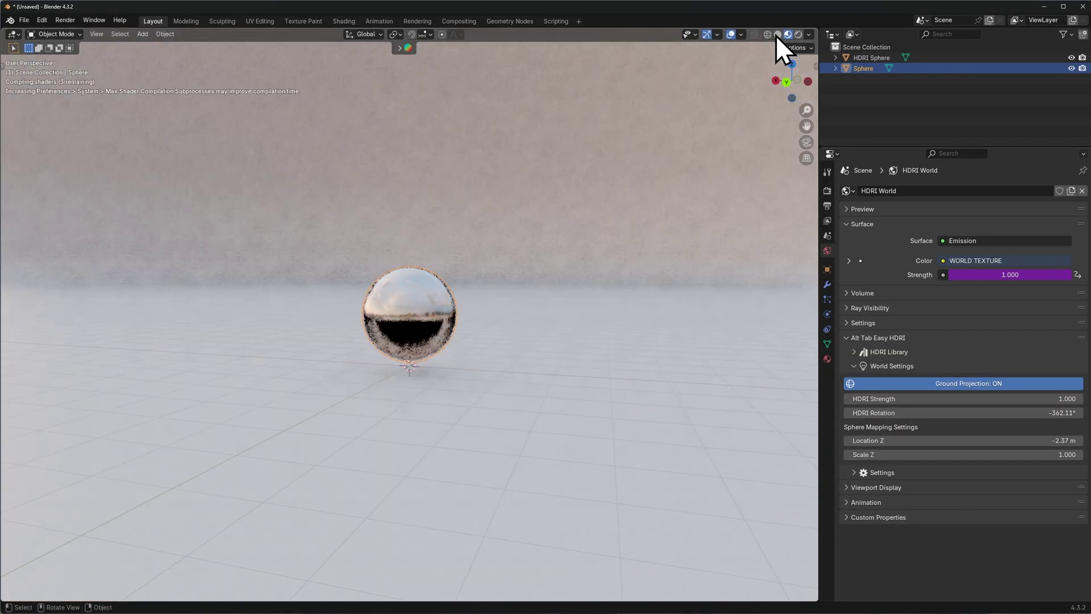
pyautogui.moveTo(912, 413); pyautogui.dragTo(810, 414)
pyautogui.press('Escape')
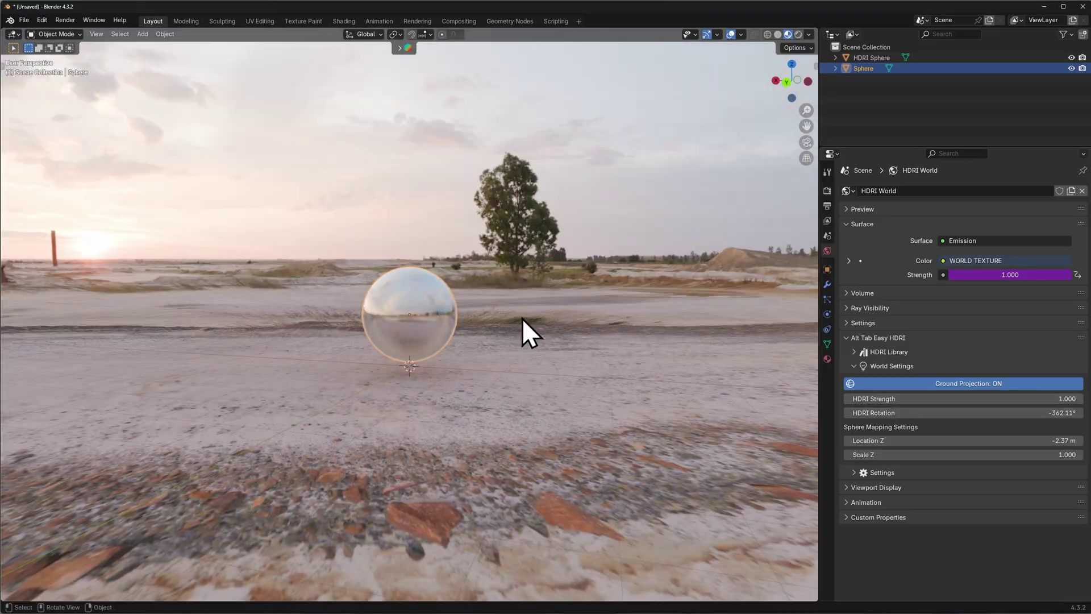
pyautogui.moveTo(522, 318); pyautogui.dragTo(128, 313, button='middle')
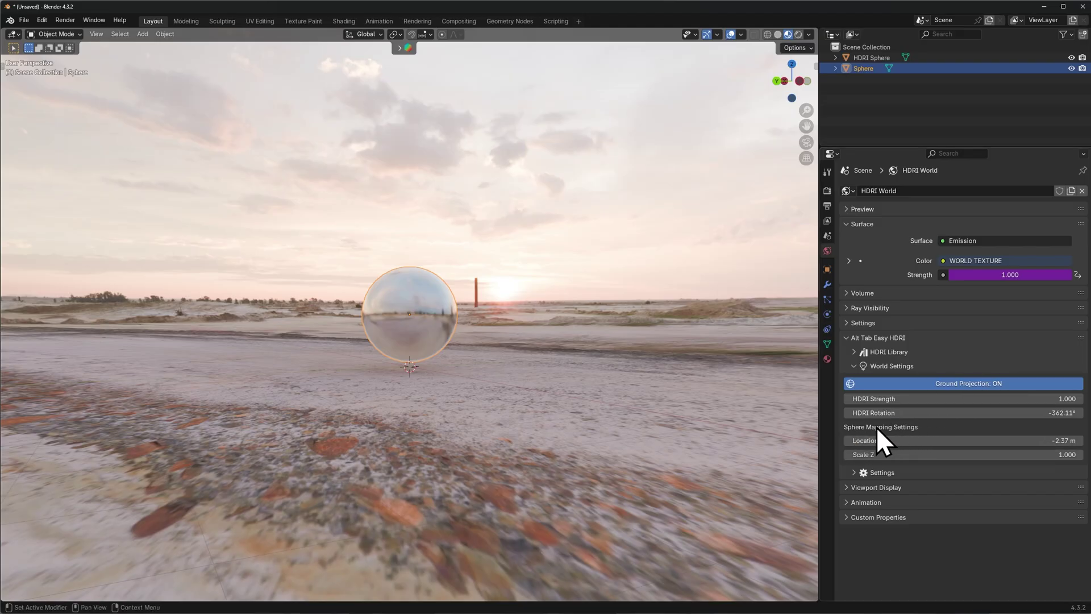
pyautogui.moveTo(813, 427); pyautogui.dragTo(782, 427, button='middle')
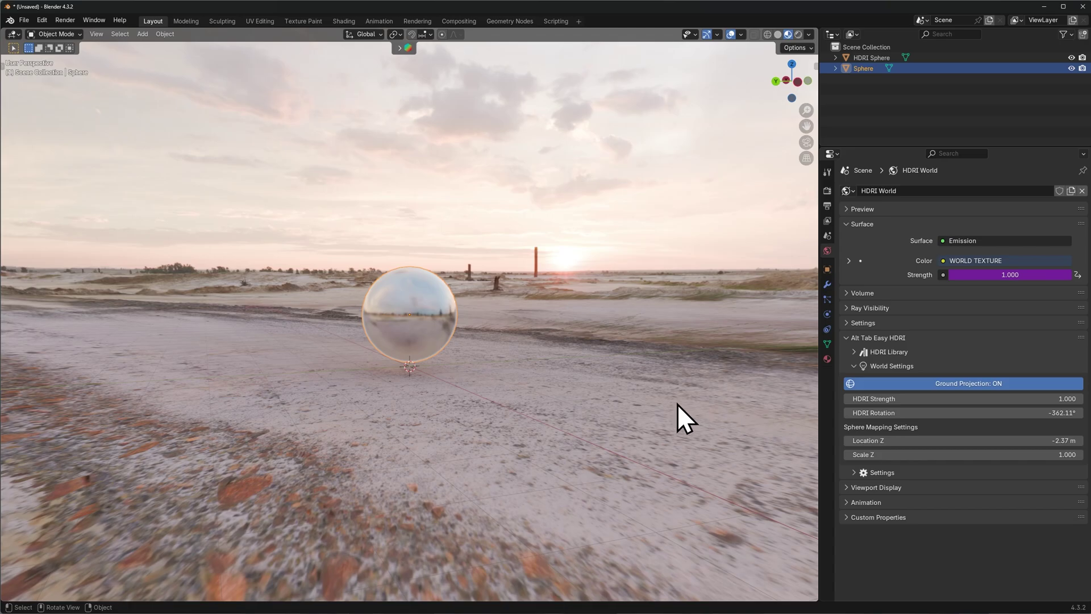
pyautogui.moveTo(677, 400); pyautogui.dragTo(733, 400, button='middle')
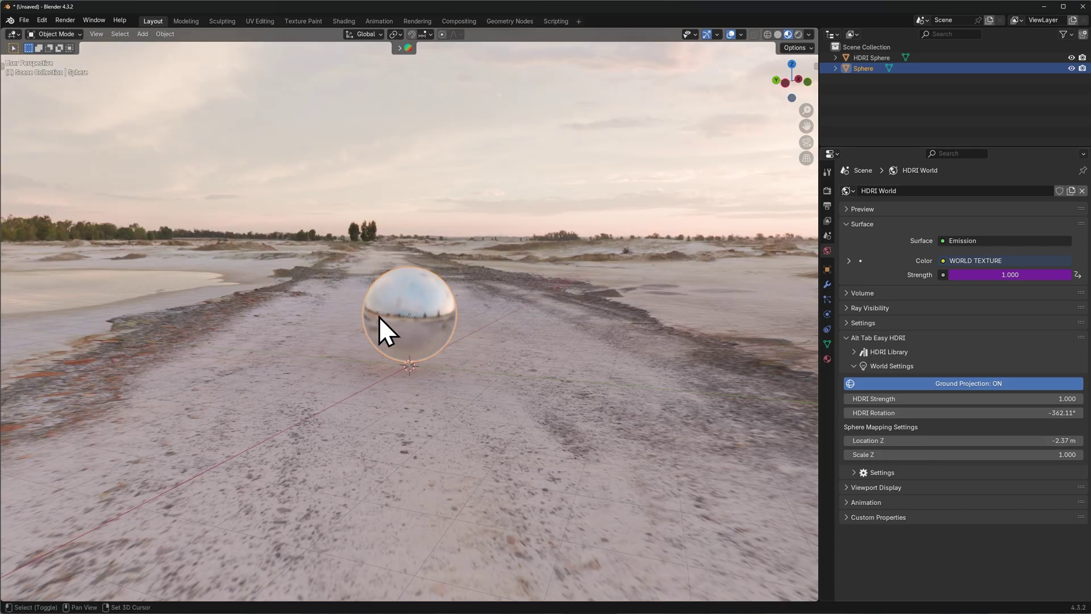
pyautogui.press('s')
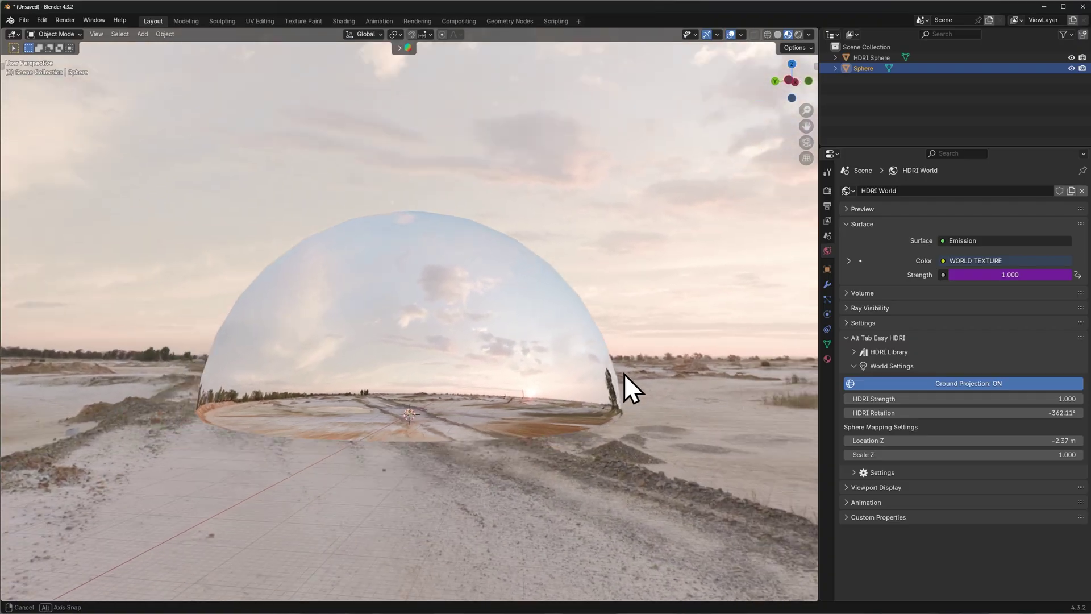
pyautogui.moveTo(624, 374); pyautogui.dragTo(784, 404, button='middle')
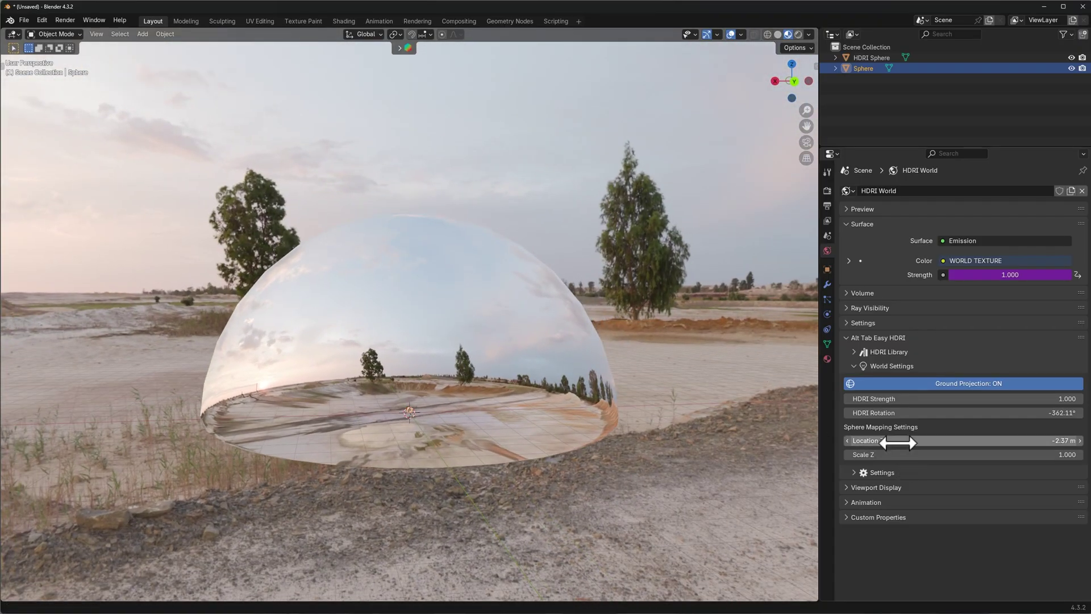
pyautogui.moveTo(897, 442); pyautogui.dragTo(823, 443)
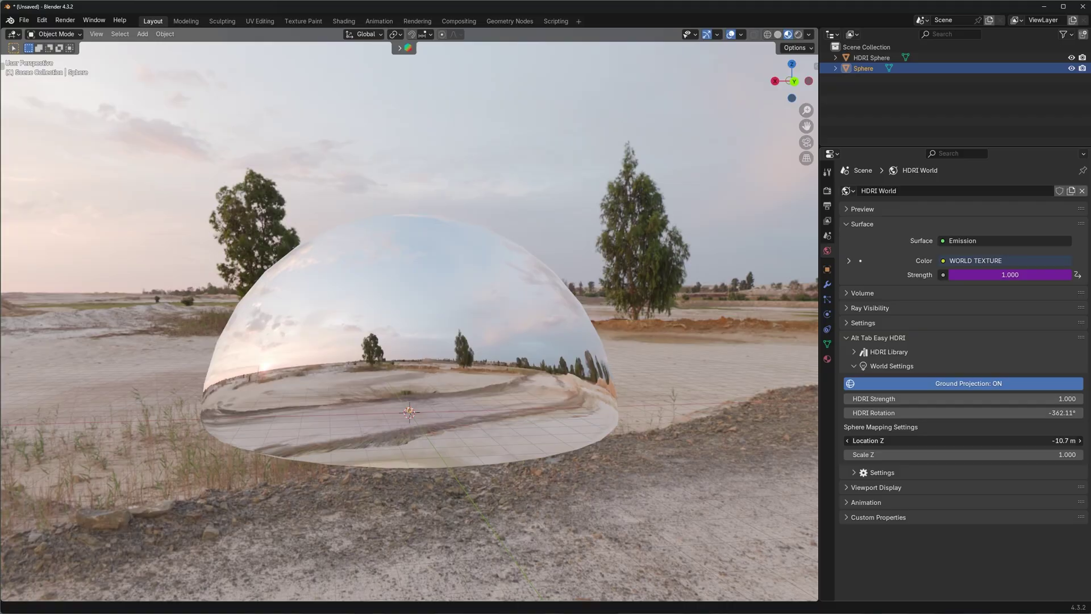
pyautogui.press('Escape')
pyautogui.moveTo(898, 455); pyautogui.dragTo(870, 455)
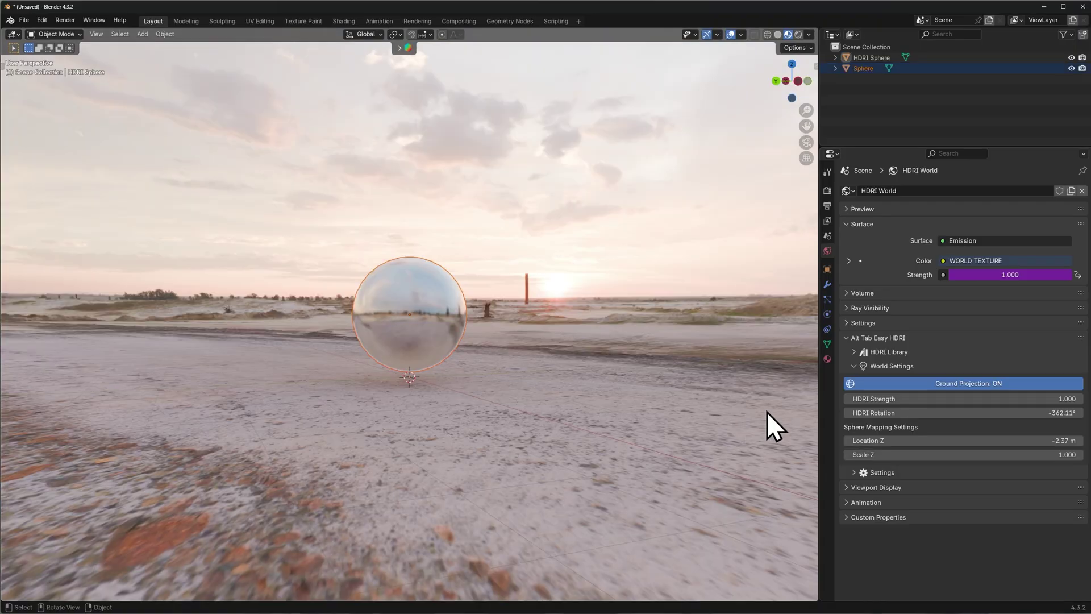
pyautogui.click(766, 411)
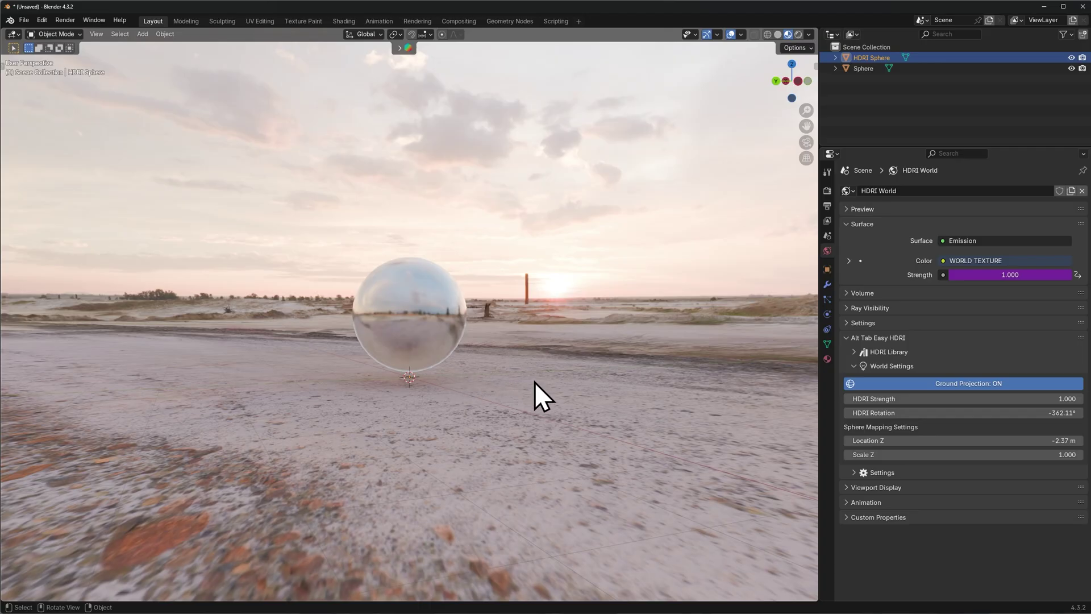
pyautogui.moveTo(534, 381); pyautogui.dragTo(587, 390, button='middle')
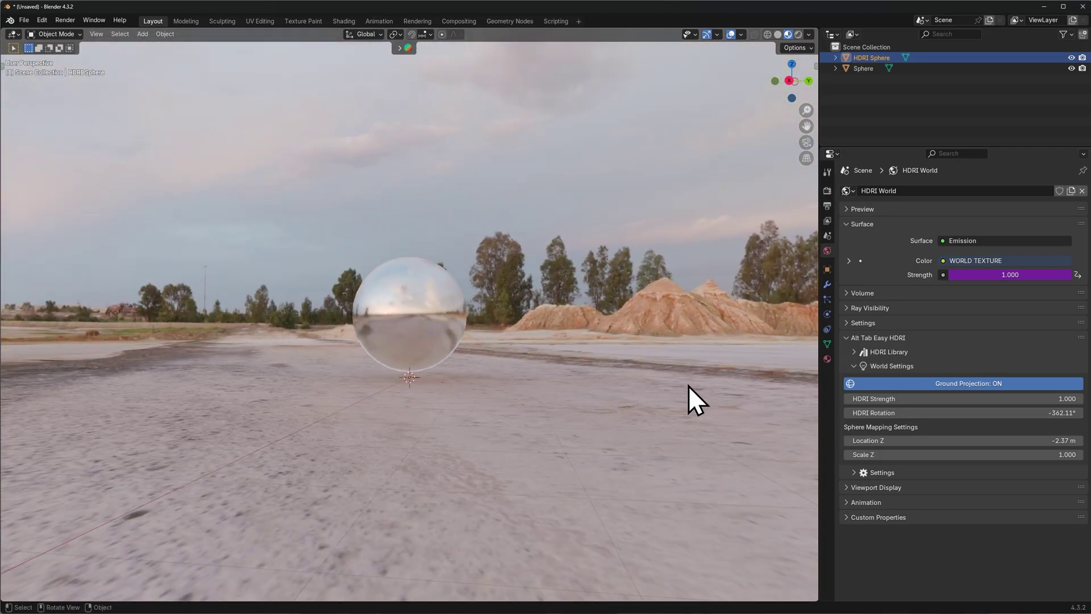
pyautogui.moveTo(688, 386); pyautogui.dragTo(616, 392, button='middle')
pyautogui.moveTo(701, 392); pyautogui.dragTo(509, 367, button='middle')
pyautogui.moveTo(587, 377); pyautogui.dragTo(575, 366, button='middle')
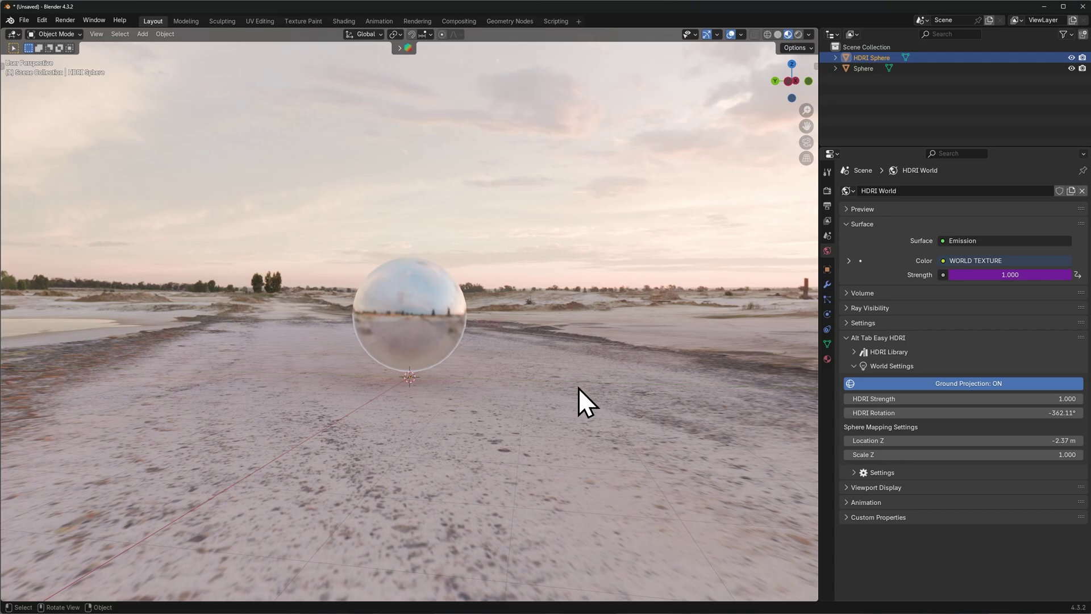
# - In Rendered shading, load mall_parking_lot then orlando_stadium_8k.hdr as environment, orbiting the stadium
pyautogui.press('z')
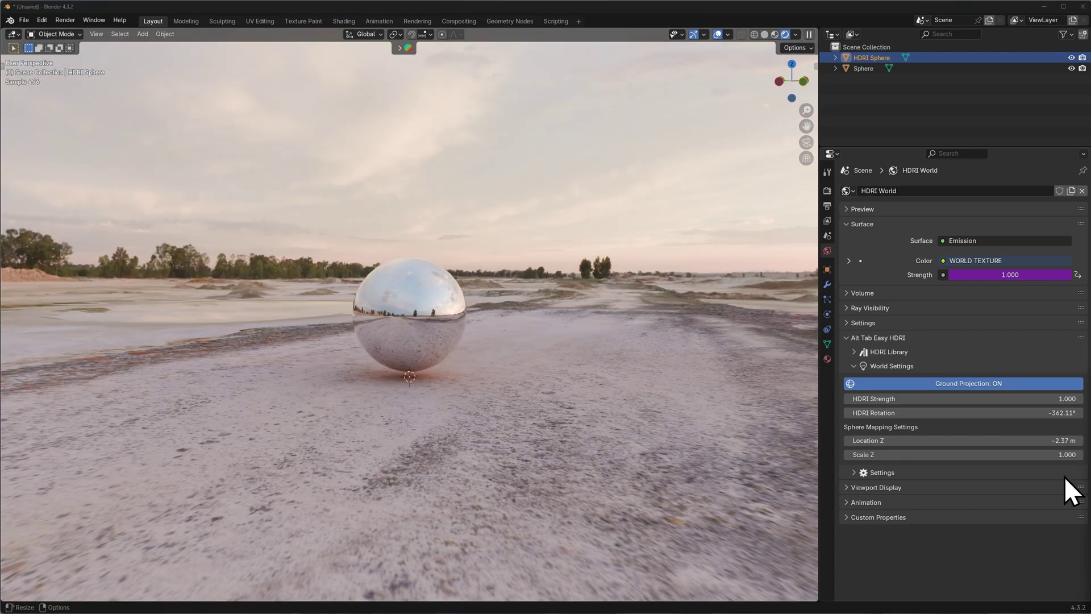
pyautogui.moveTo(1065, 487); pyautogui.dragTo(659, 376)
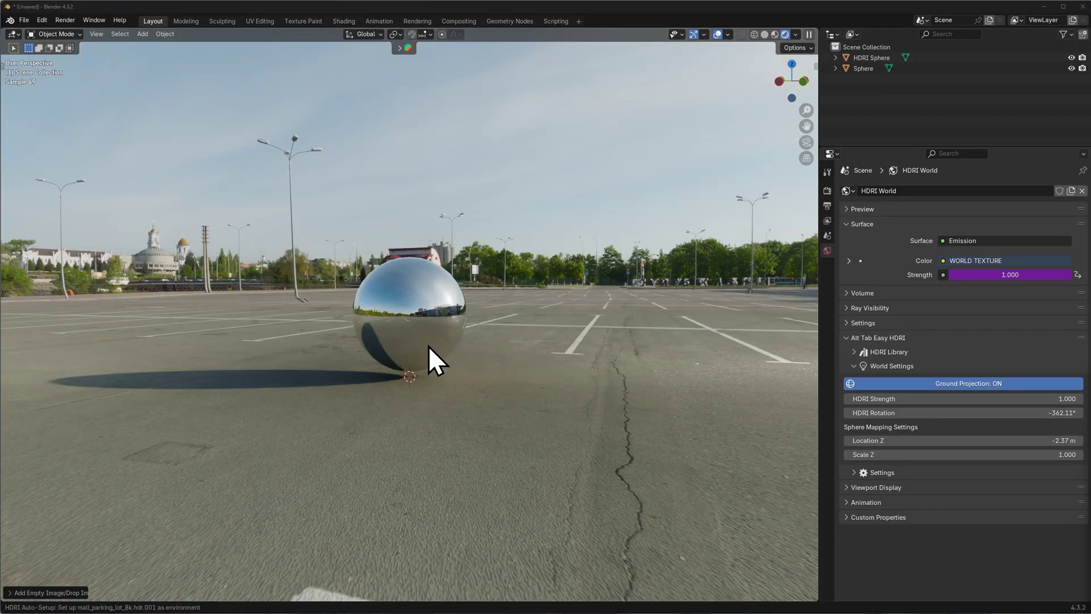
pyautogui.moveTo(428, 346); pyautogui.dragTo(328, 404, button='middle')
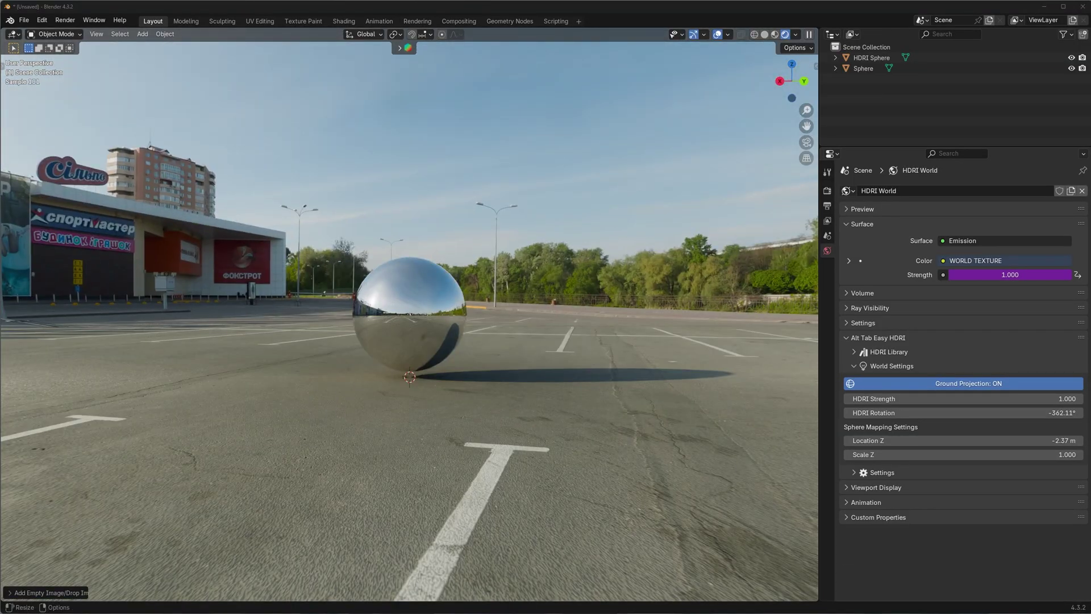
pyautogui.moveTo(1090, 353); pyautogui.dragTo(536, 344)
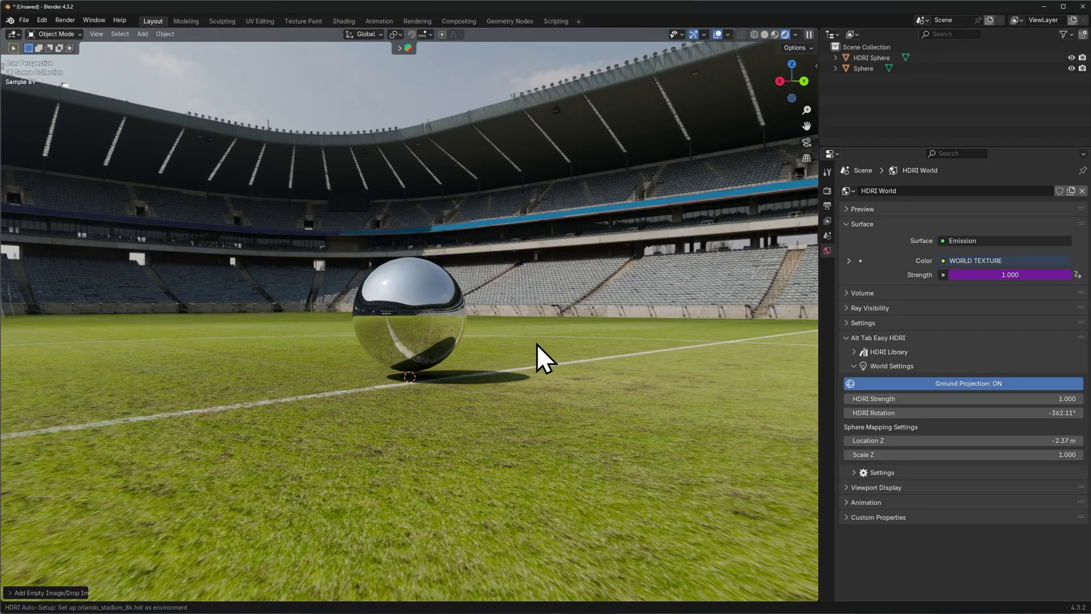
pyautogui.moveTo(536, 343)
pyautogui.mouseDown(button='middle')
pyautogui.moveTo(401, 350)
pyautogui.moveTo(550, 353)
pyautogui.mouseUp(button='middle')
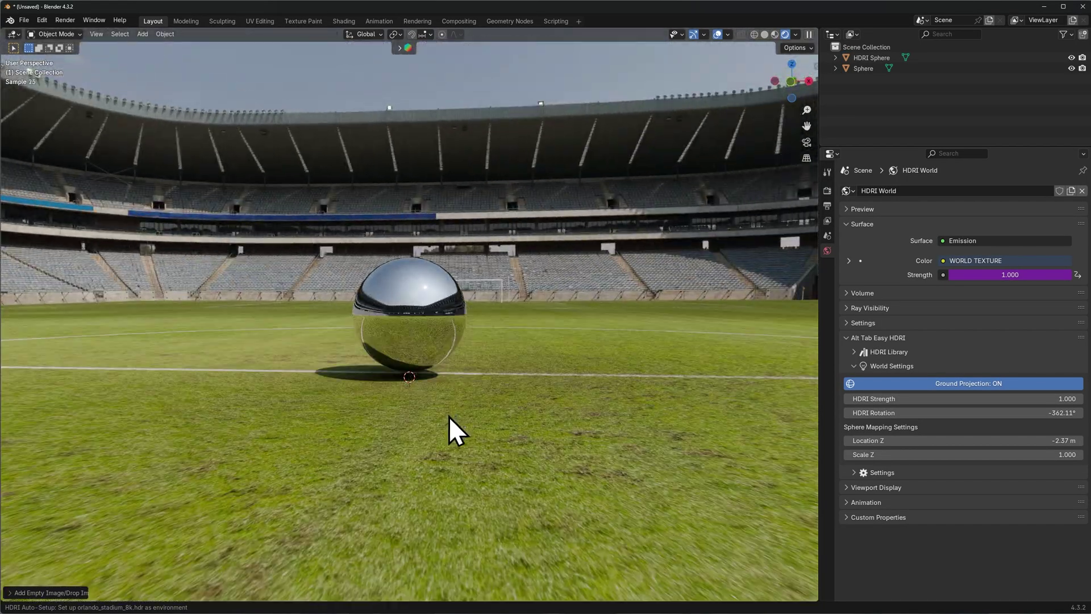
pyautogui.moveTo(449, 418); pyautogui.dragTo(473, 456, button='middle')
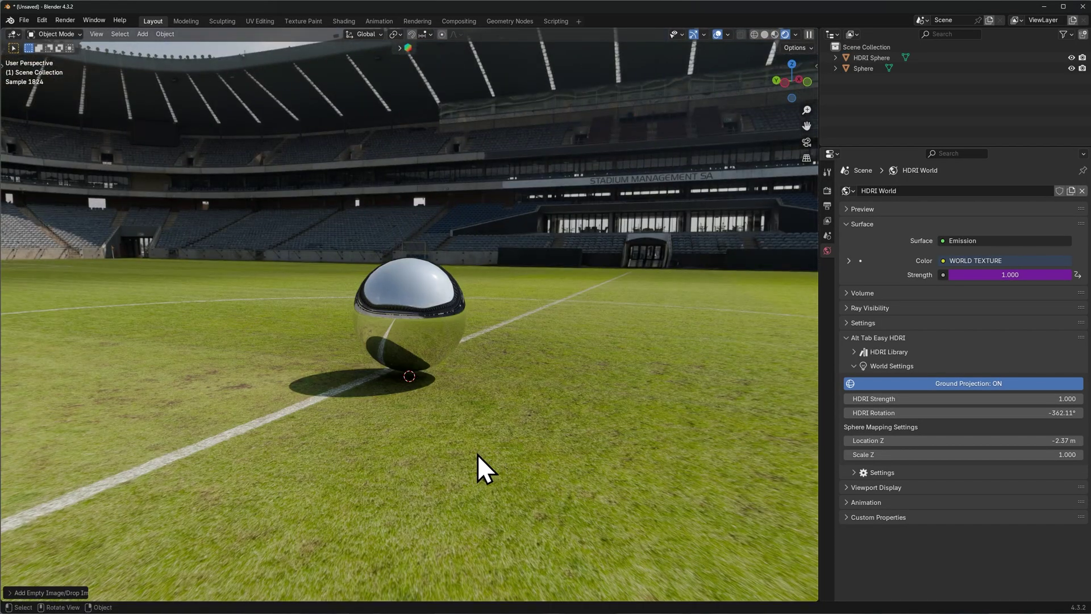
# - Cycle mall_parking_lot, minedump_flats and orlando_stadium in the HDRI Library, ending on mall_parking_lot under All HDRIs
pyautogui.click(882, 372)
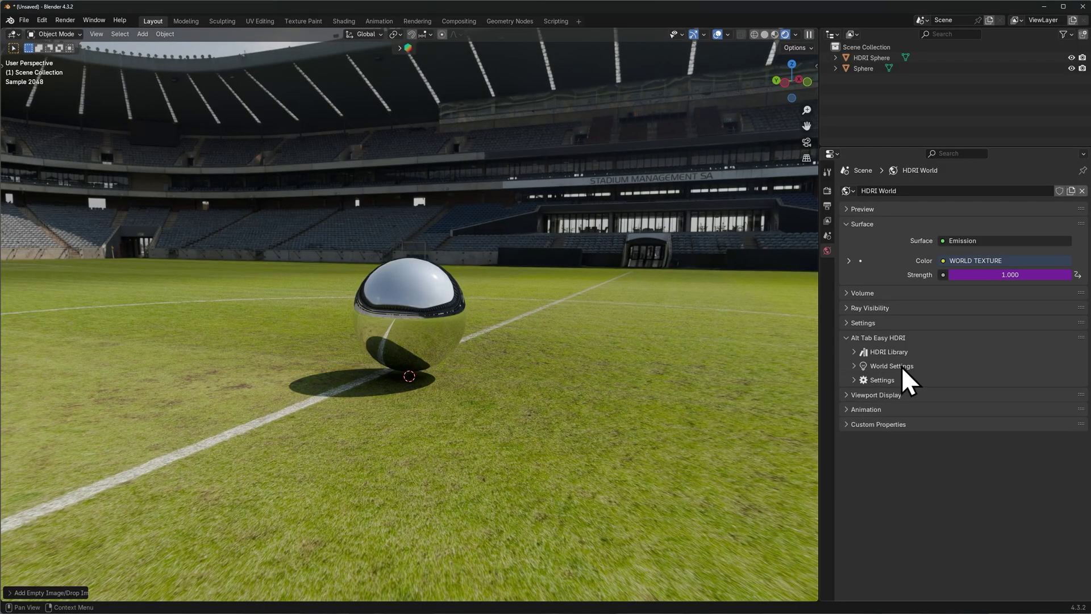
pyautogui.click(855, 353)
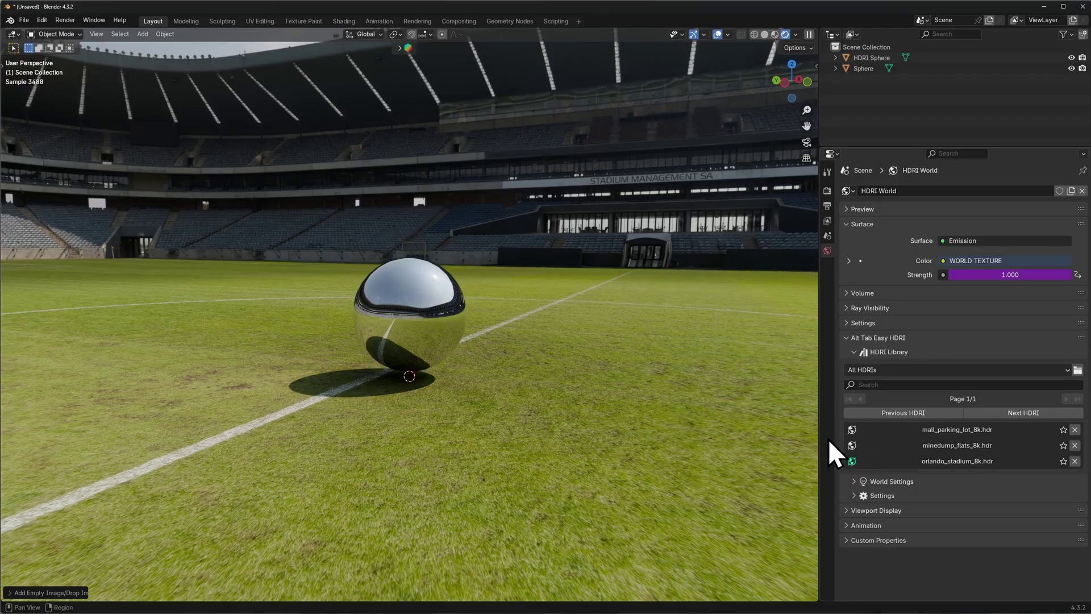
pyautogui.click(852, 429)
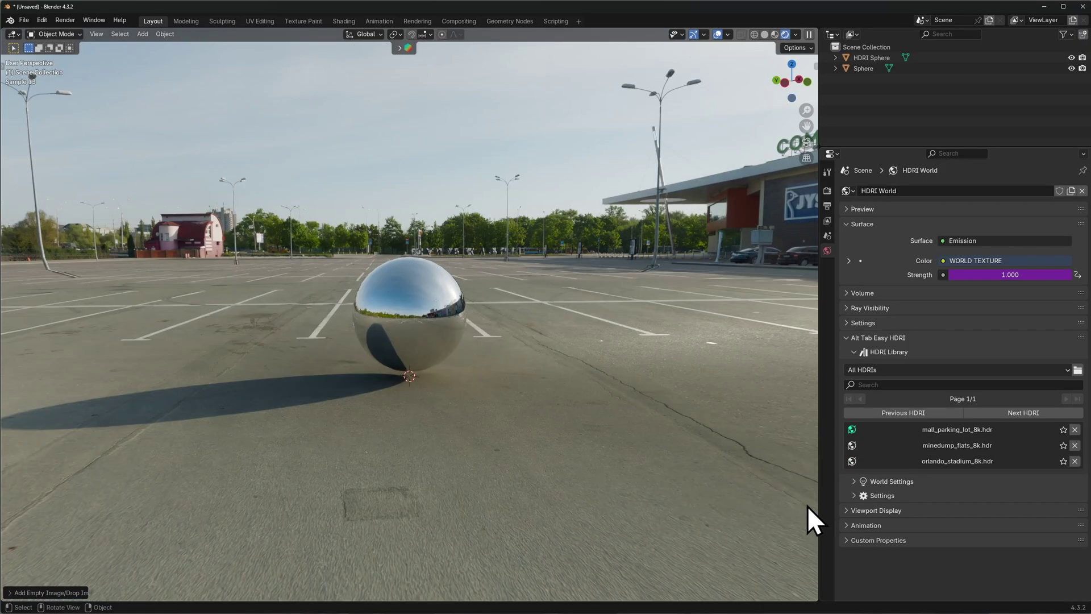
pyautogui.click(954, 446)
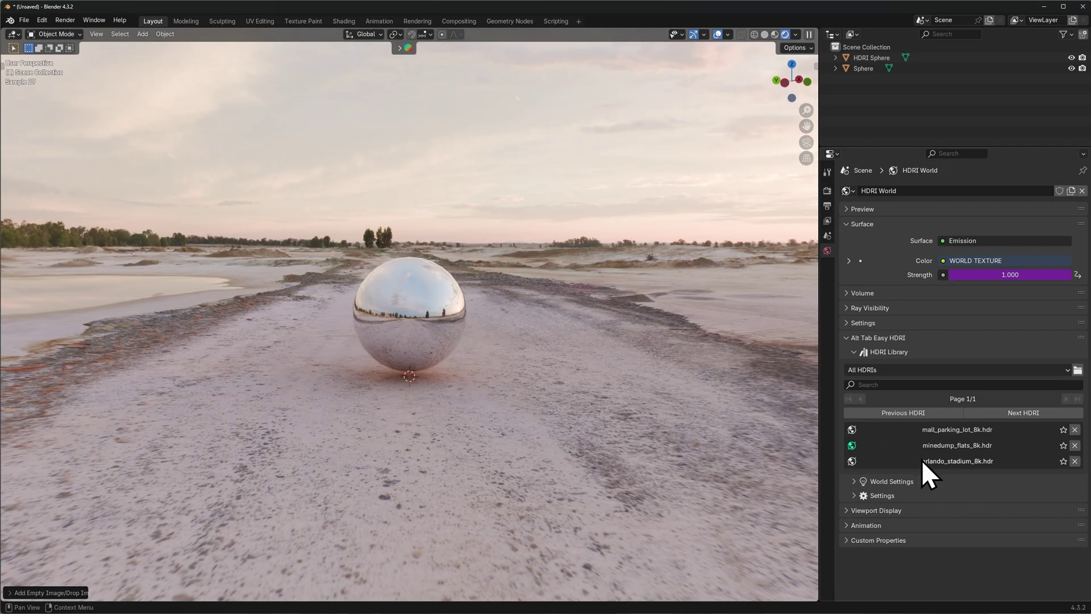
pyautogui.click(938, 460)
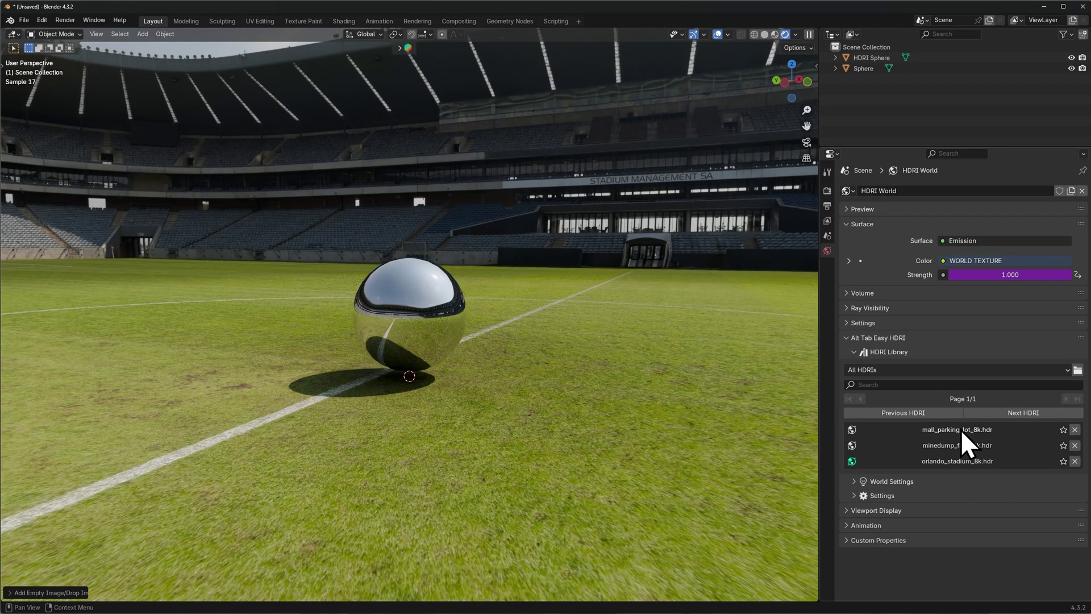
pyautogui.click(960, 430)
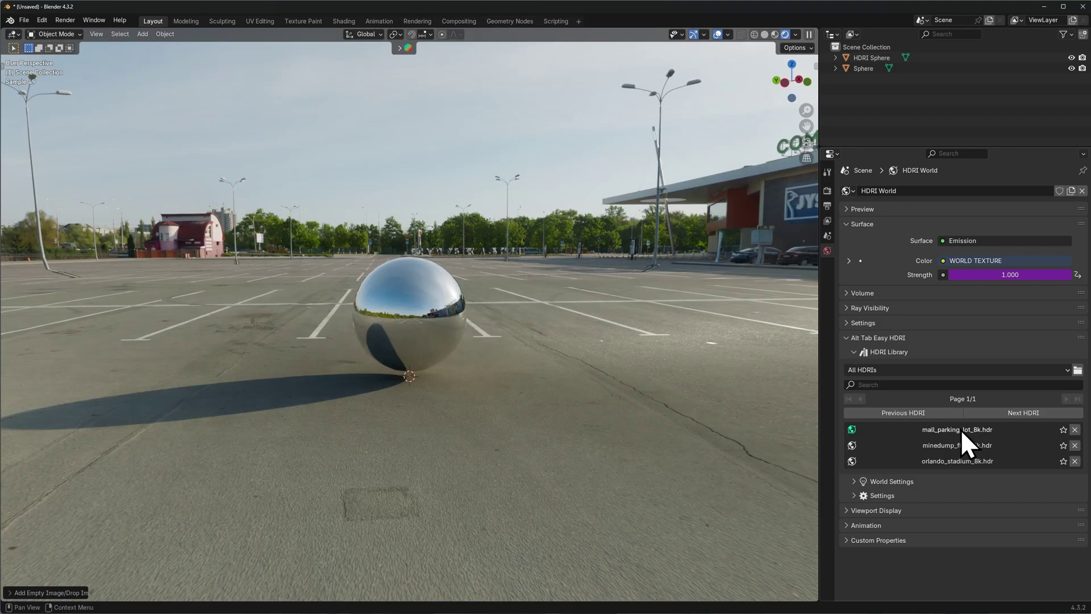
pyautogui.click(878, 371)
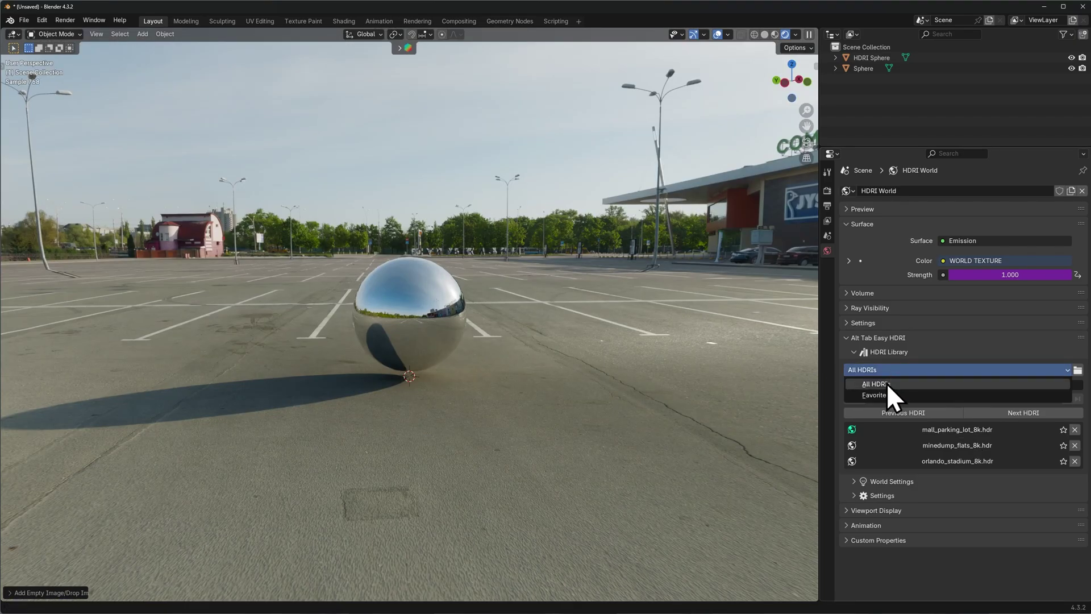
pyautogui.click(867, 384)
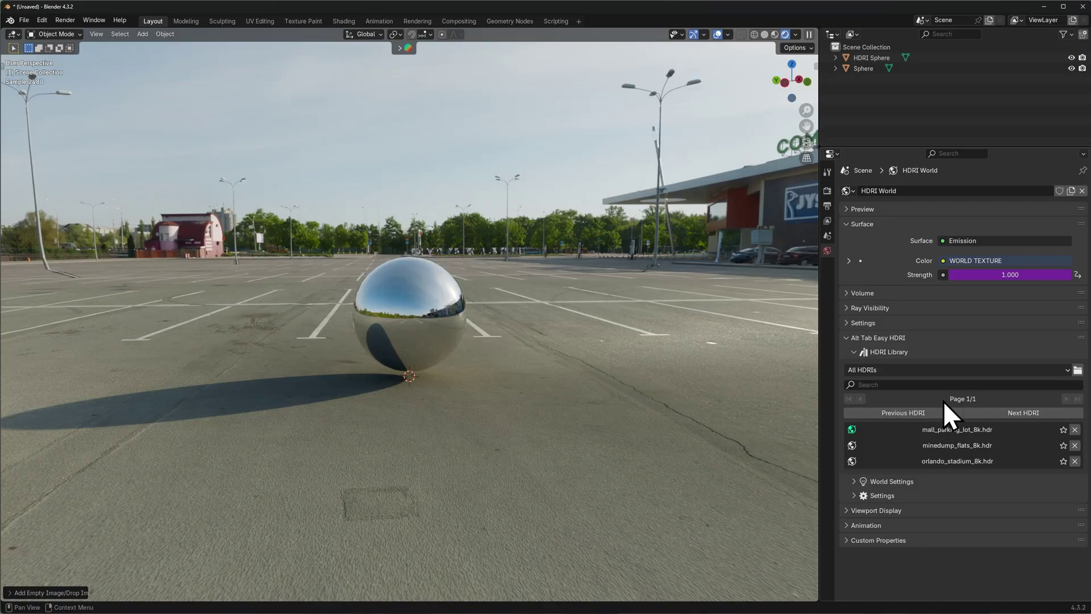
pyautogui.click(859, 493)
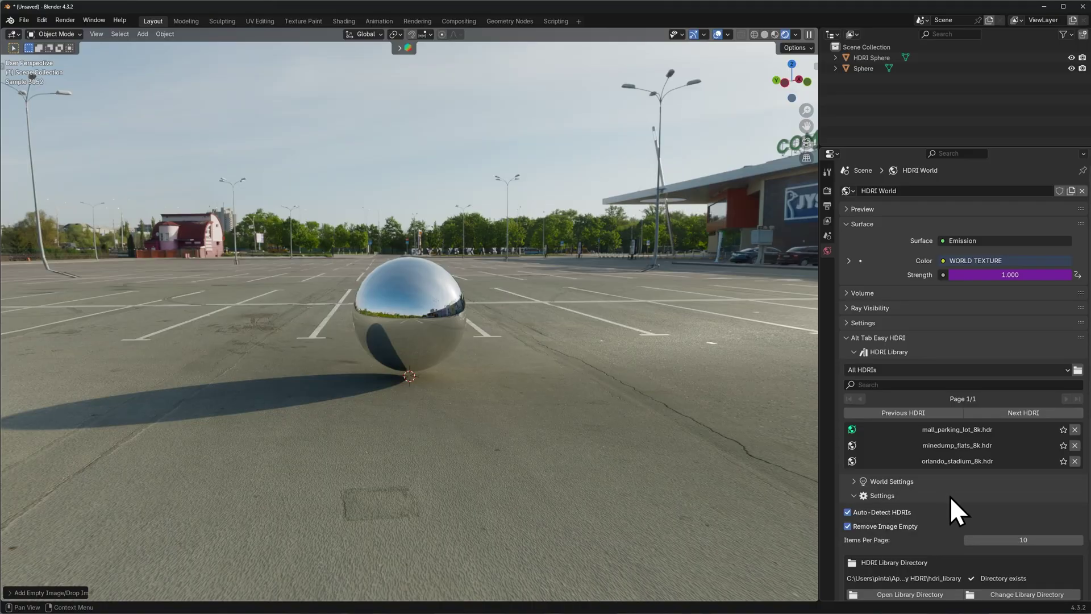
pyautogui.scroll(-3, 952, 489)
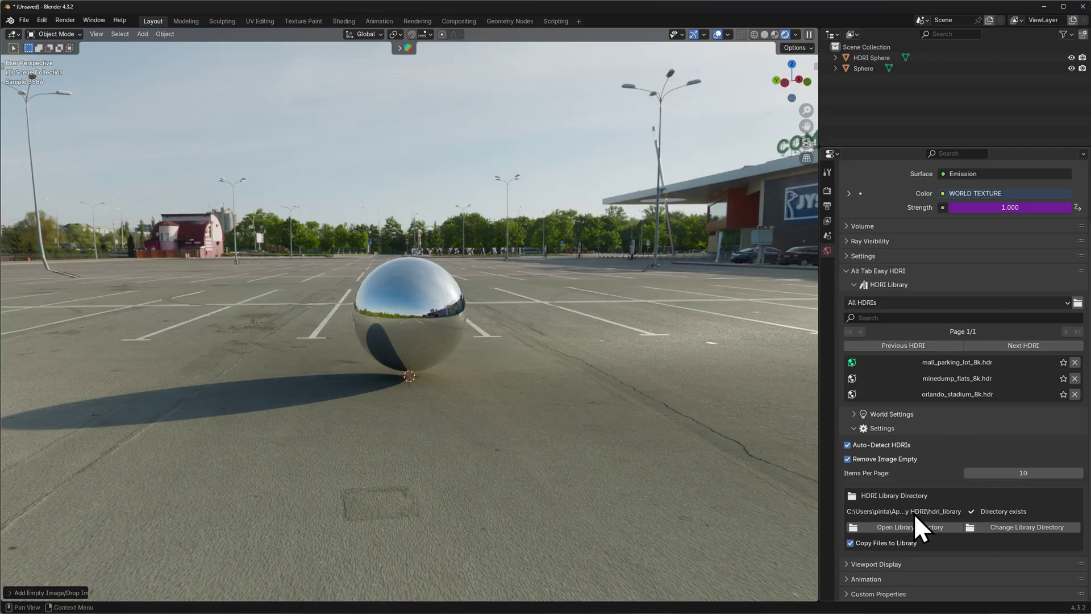
pyautogui.click(884, 428)
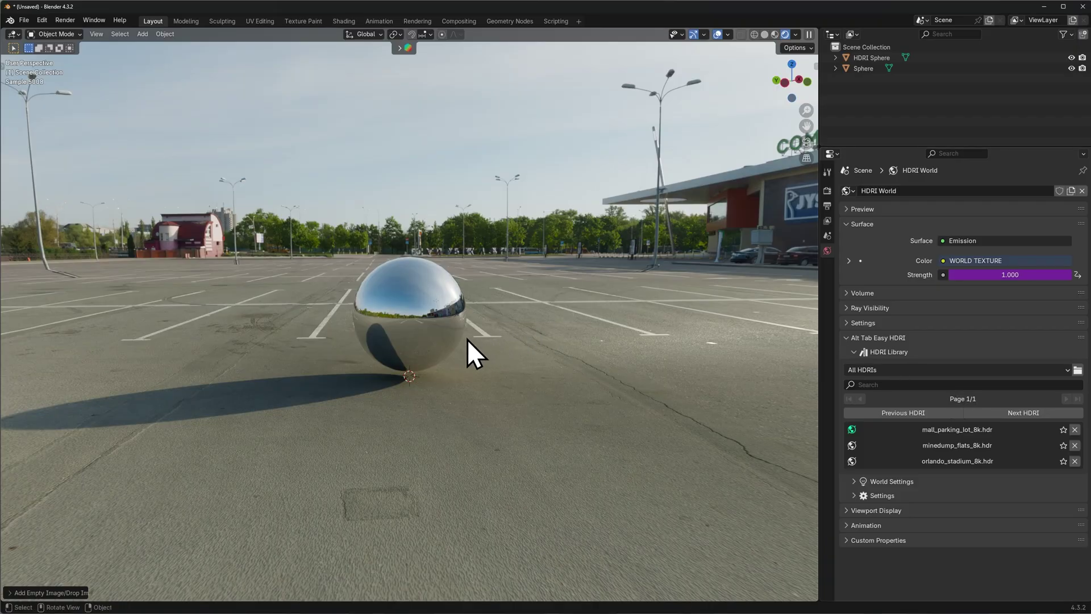
# - Start a new General file, discarding the unsaved changes
pyautogui.moveTo(467, 340); pyautogui.dragTo(587, 346, button='middle')
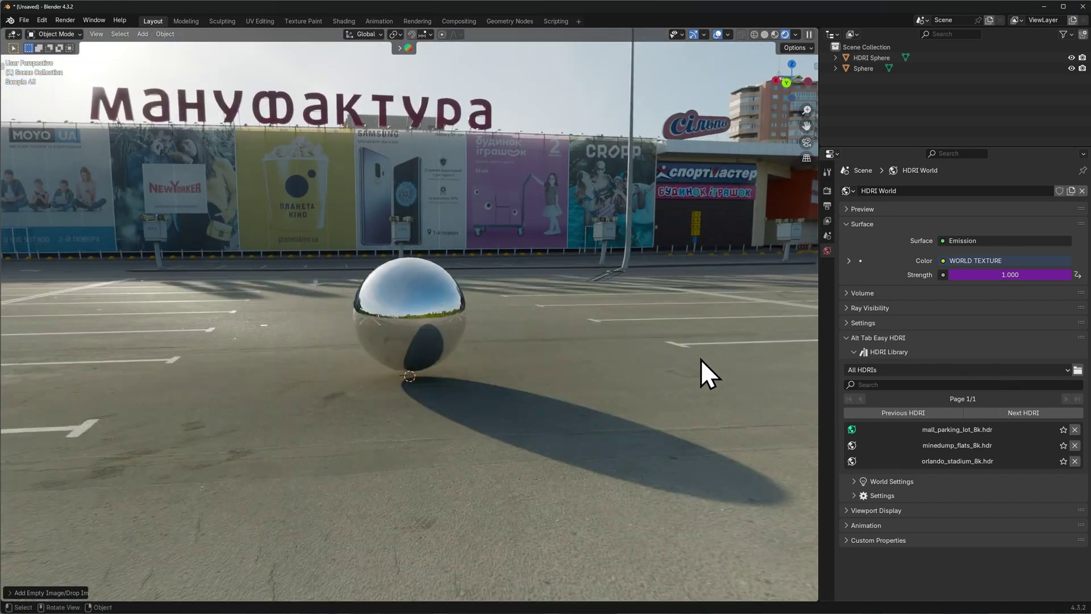
pyautogui.moveTo(700, 359); pyautogui.dragTo(662, 347, button='middle')
pyautogui.hotkey('ctrl', 'n')
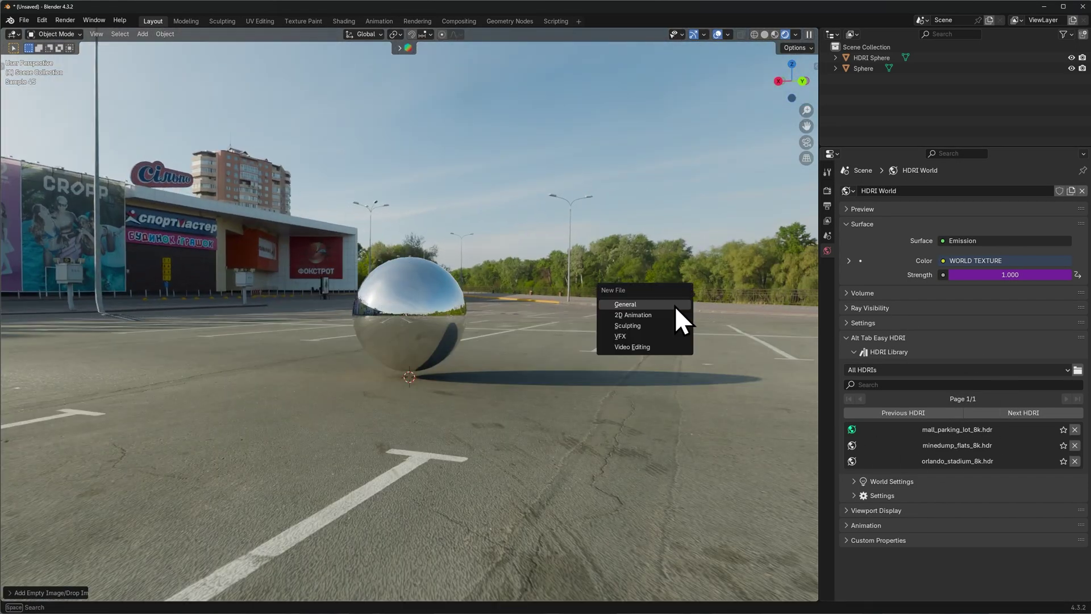
pyautogui.click(673, 306)
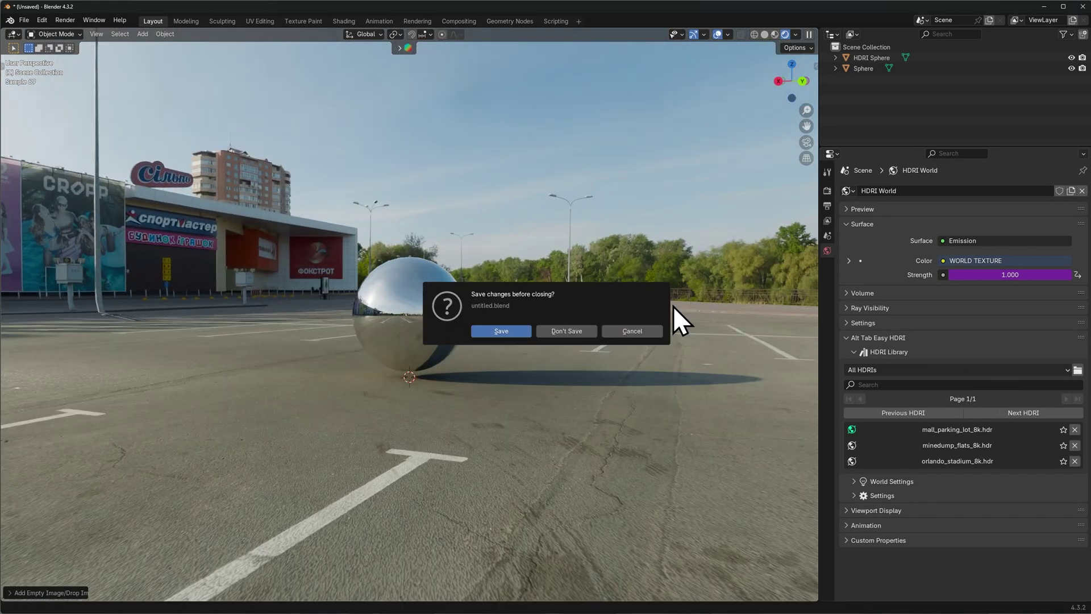
pyautogui.click(566, 331)
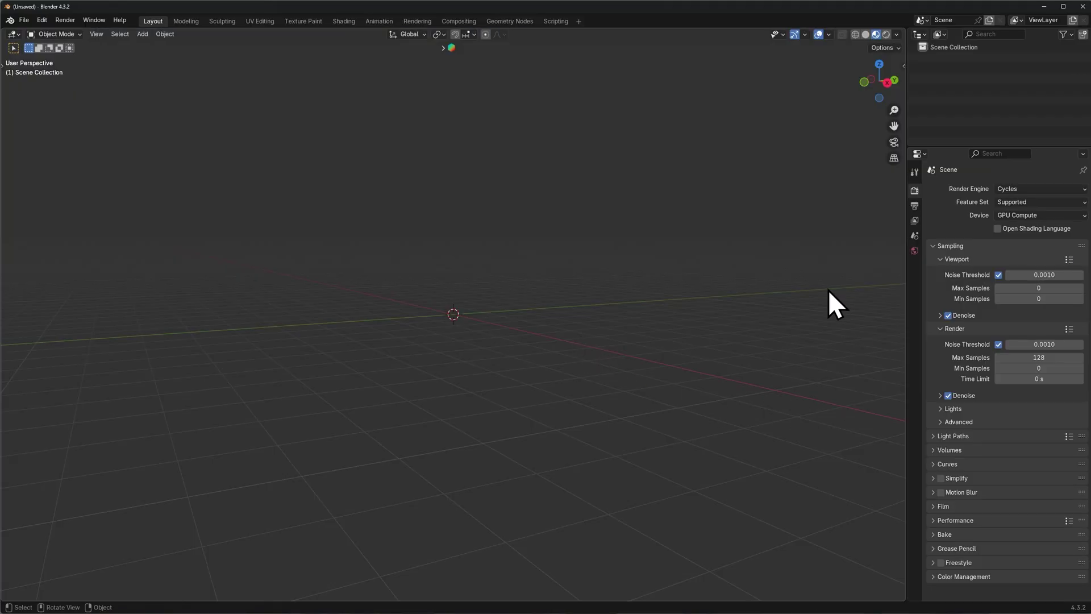
# - In the world's Alt Tab Easy HDRI library, apply minedump_flats_8k.hdr, then switch to orlando_stadium
pyautogui.click(914, 250)
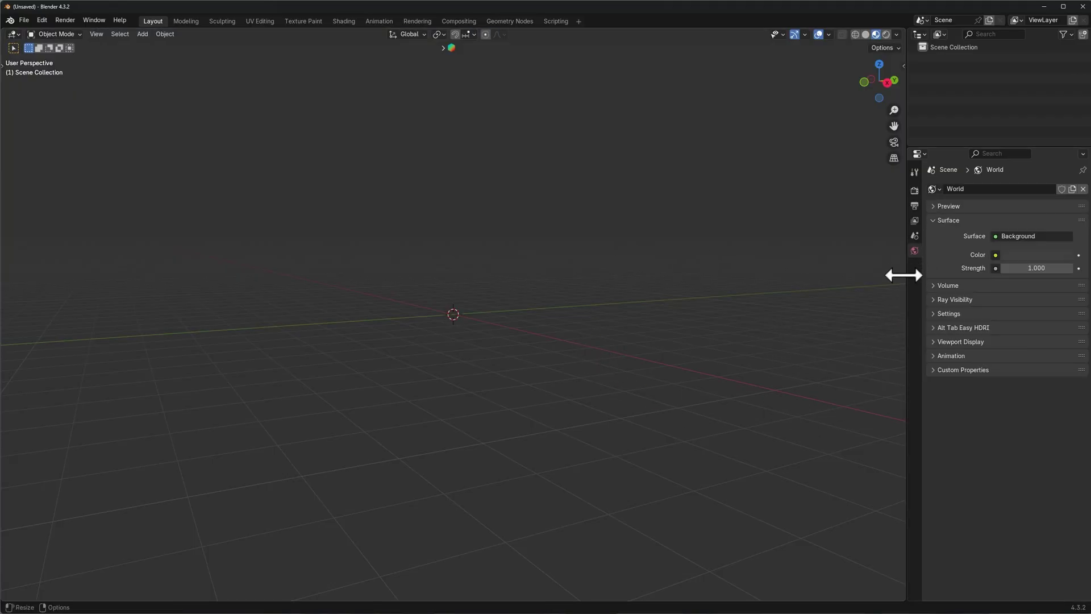
pyautogui.click(939, 328)
pyautogui.click(946, 341)
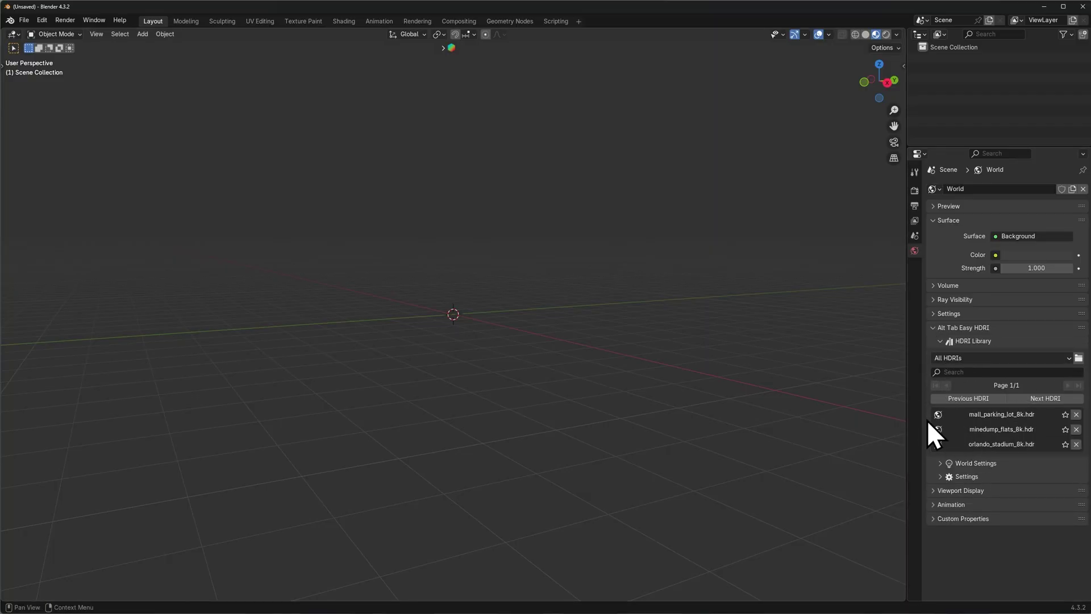
pyautogui.click(983, 428)
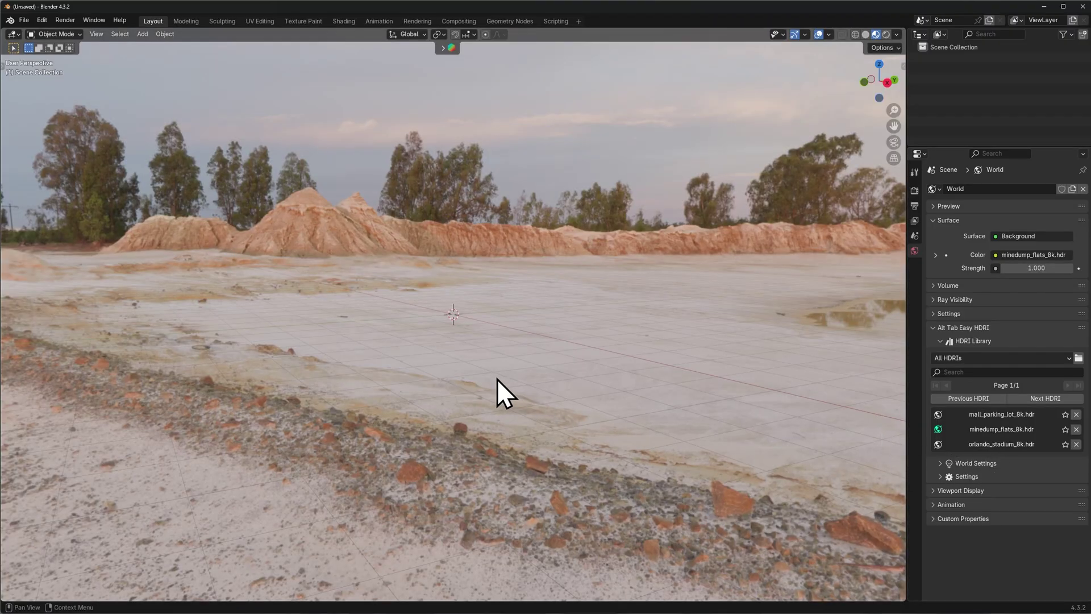
pyautogui.hotkey('ctrl', 'Right')
pyautogui.moveTo(490, 382); pyautogui.dragTo(703, 391, button='middle')
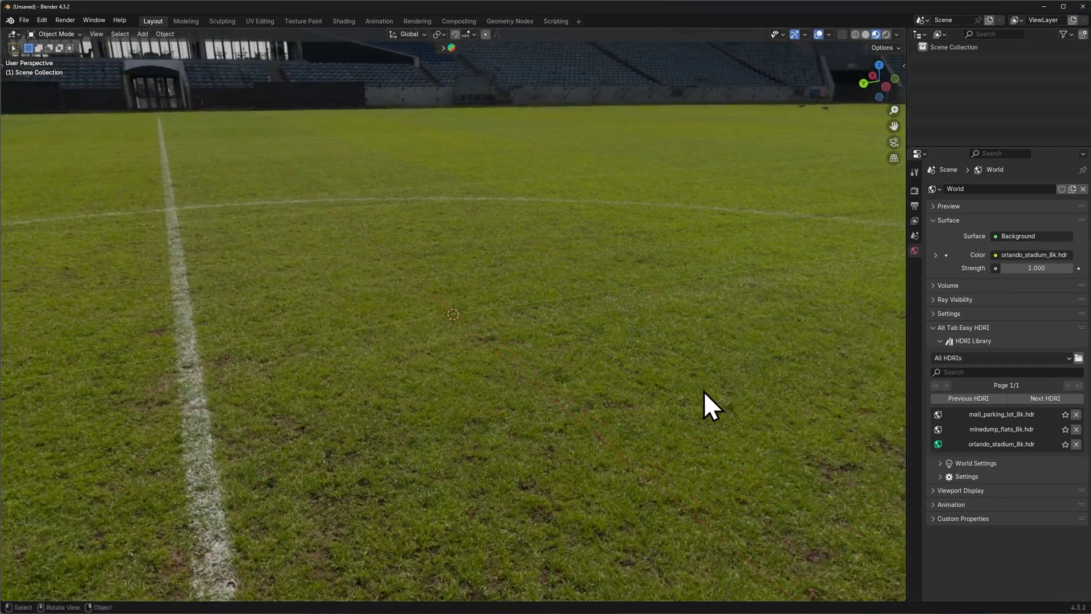
# - Add a plane and scale it up as a ground surface
pyautogui.hotkey('shift', 'a')
pyautogui.moveTo(631, 400)
pyautogui.click(684, 390)
pyautogui.press('s')
pyautogui.press('Return')
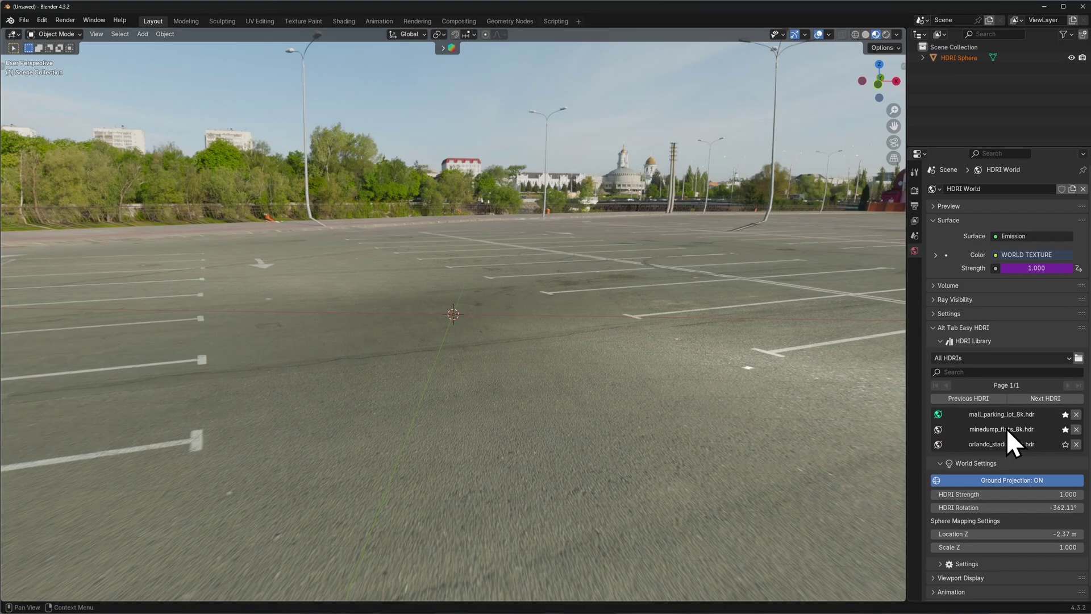
# - Load minedump_flats as a ground-projected world, then step through six more library HDRIs
pyautogui.click(1006, 428)
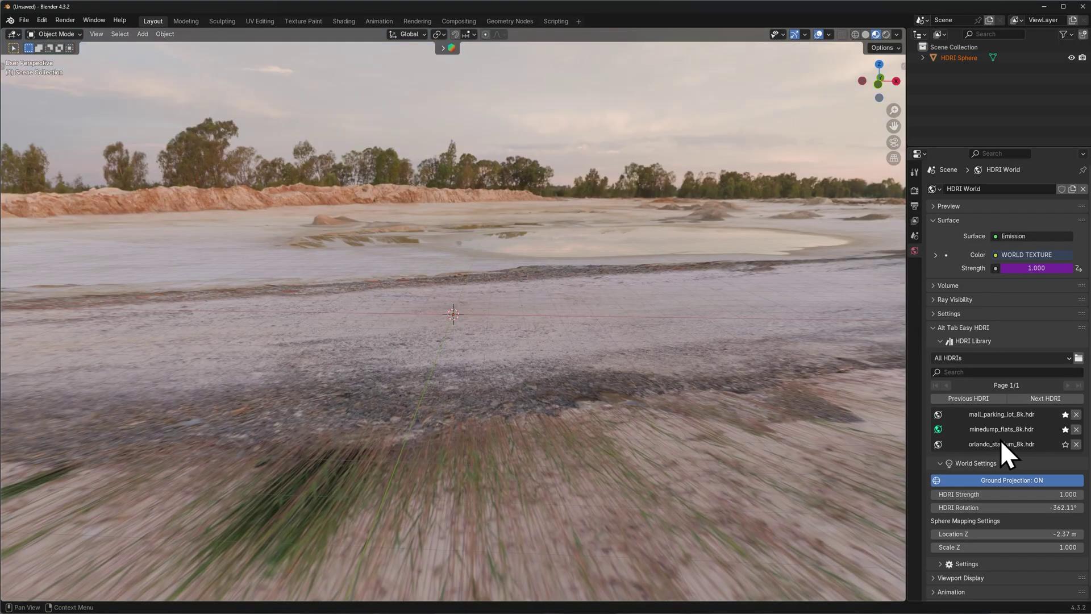
pyautogui.click(1034, 398)
pyautogui.click(1034, 398)
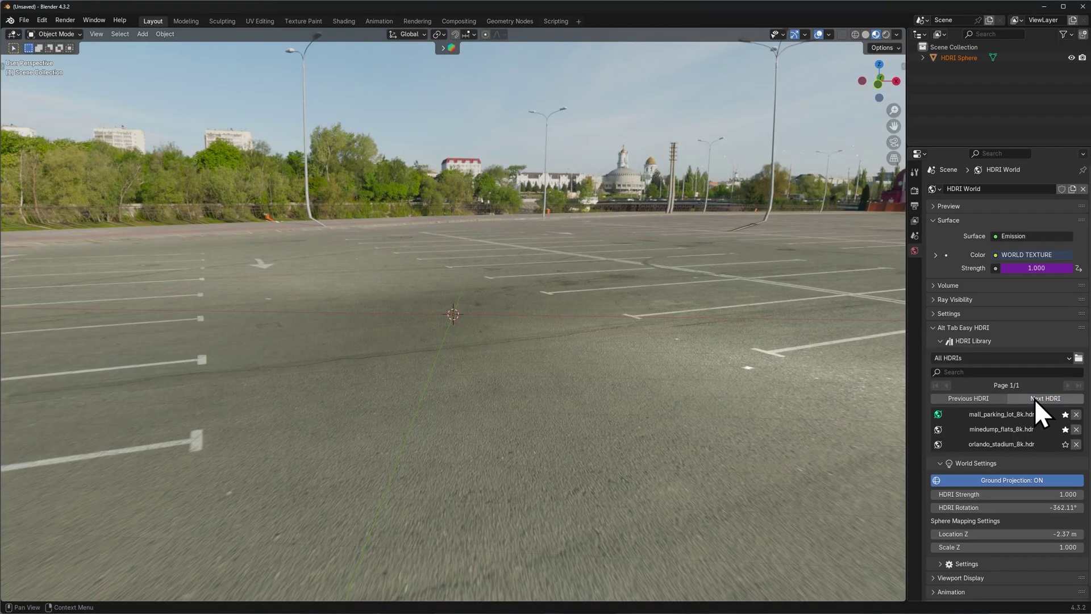
pyautogui.click(1034, 399)
pyautogui.click(1035, 399)
pyautogui.click(1034, 399)
pyautogui.click(1034, 399)
pyautogui.moveTo(691, 376); pyautogui.dragTo(633, 390, button='middle')
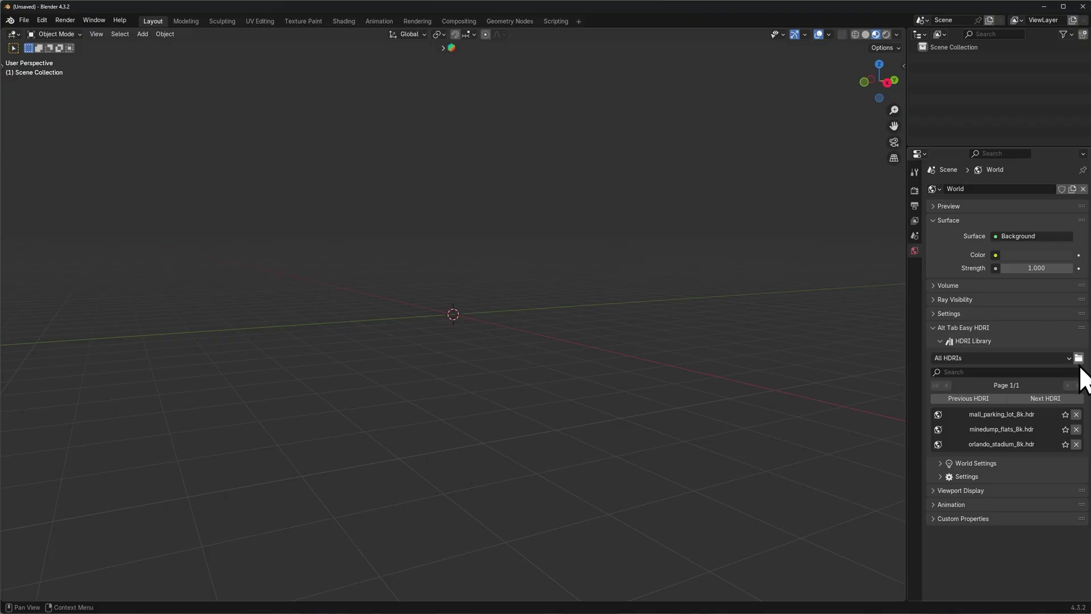
# - Add the hdri 3s folder to the HDRI library
pyautogui.click(1079, 363)
pyautogui.doubleClick(629, 171)
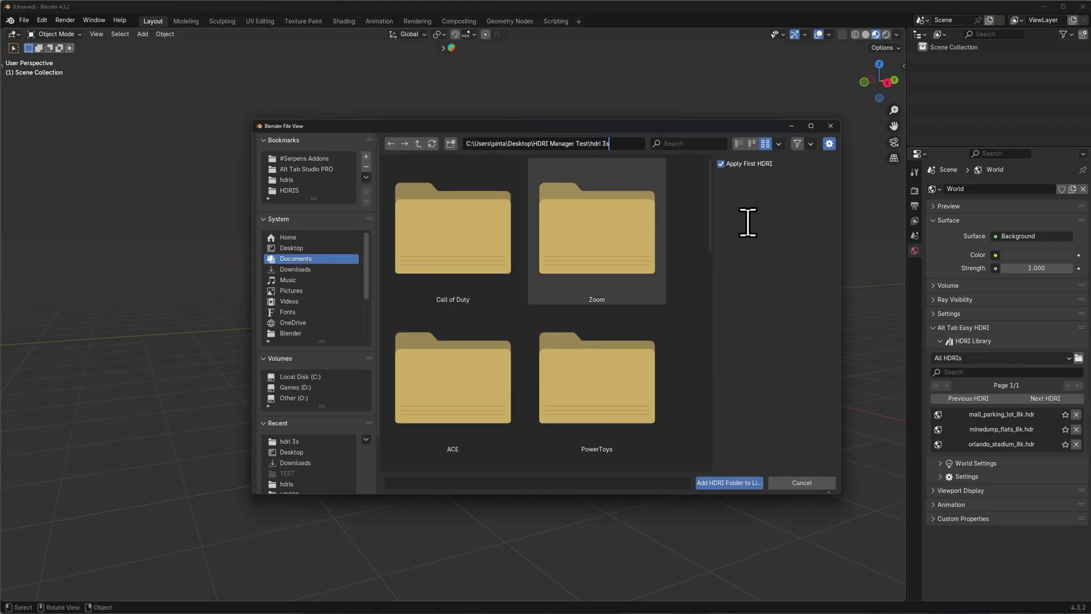
pyautogui.scroll(-8, 710, 338)
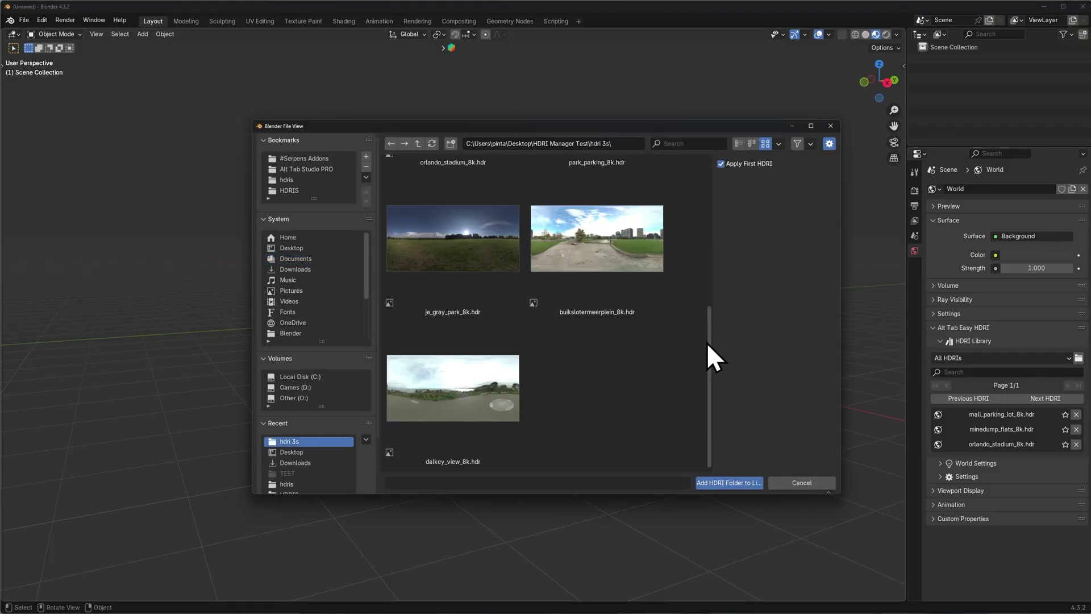
pyautogui.scroll(8, 707, 344)
pyautogui.click(739, 483)
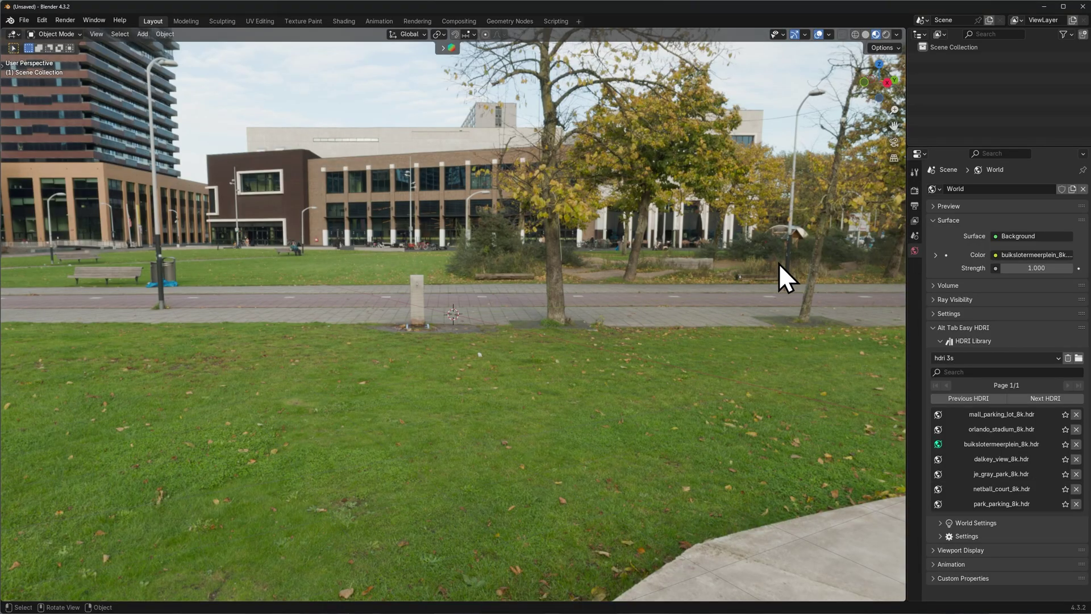
# - Choose the hdri 3s category and apply park_parking_8k.hdr, then netball_court_8k.hdr, as the world
pyautogui.click(934, 358)
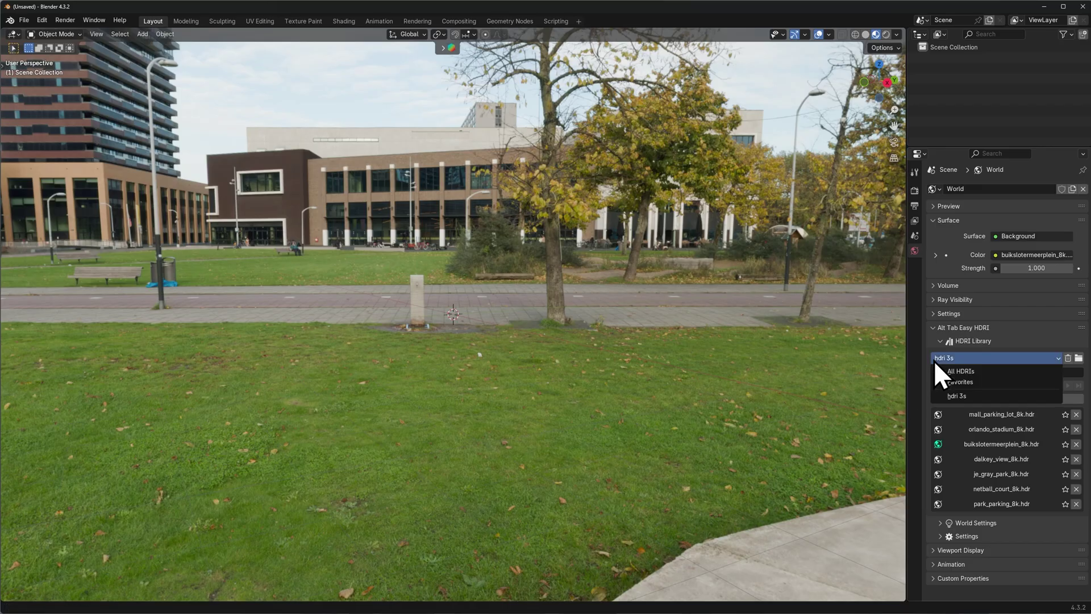
pyautogui.click(939, 396)
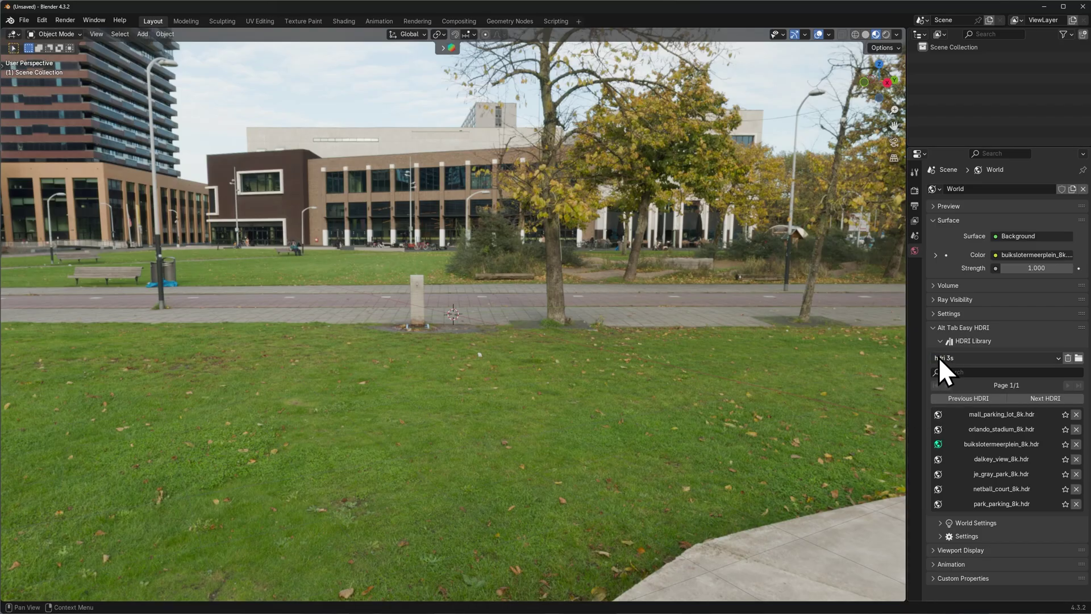
pyautogui.click(938, 488)
pyautogui.click(939, 503)
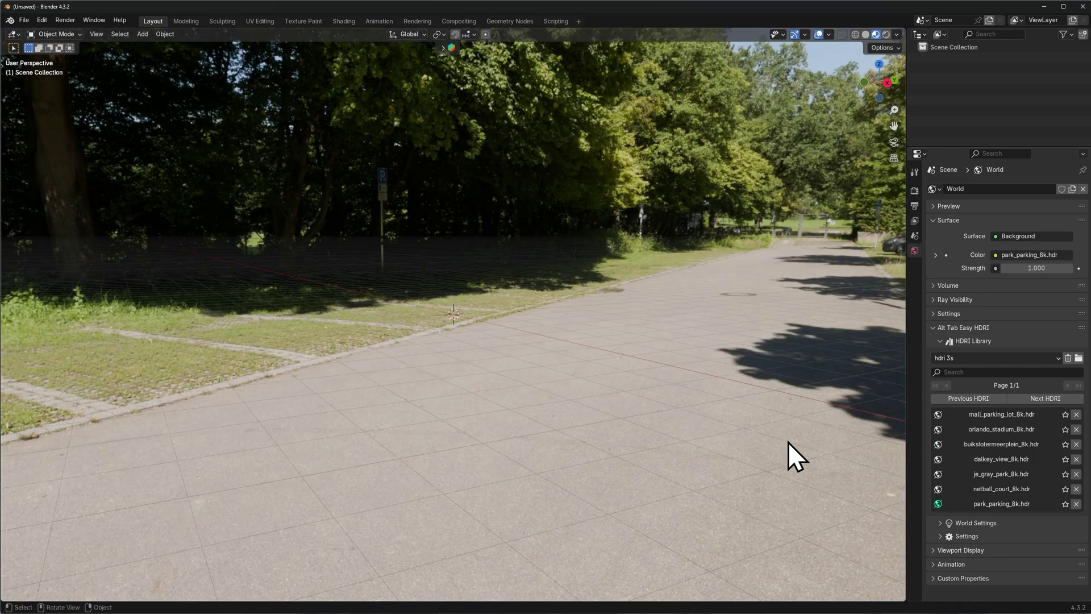
pyautogui.click(937, 487)
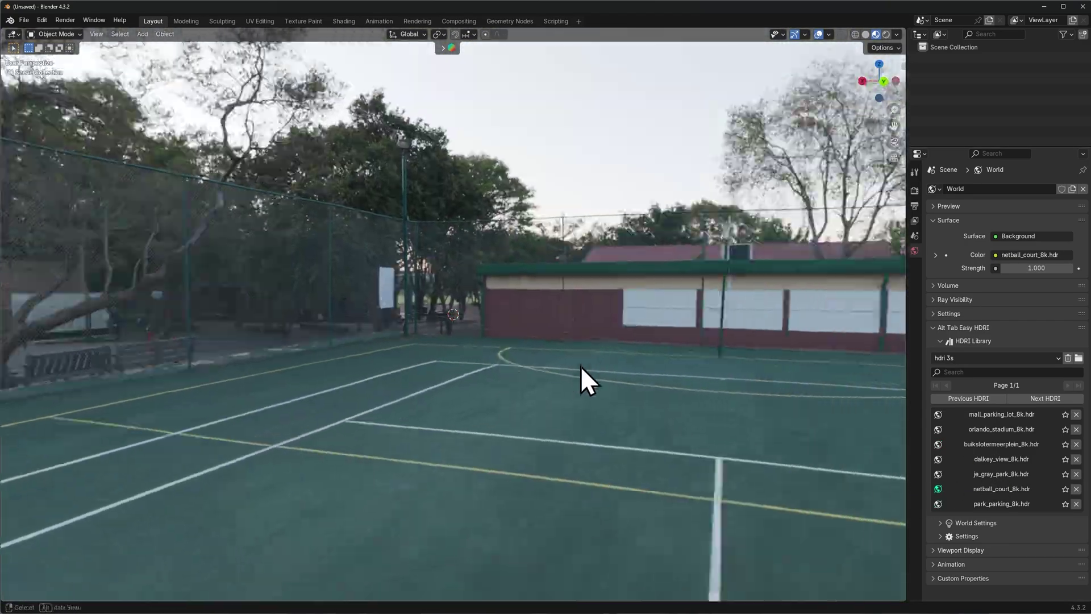
pyautogui.moveTo(581, 366); pyautogui.dragTo(583, 427, button='middle')
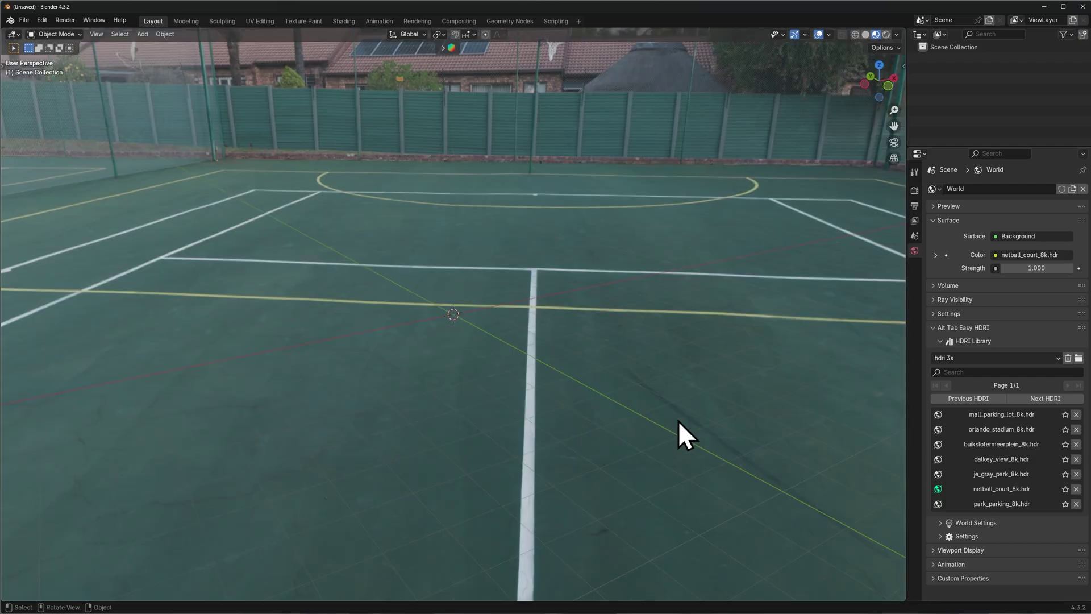
pyautogui.click(964, 343)
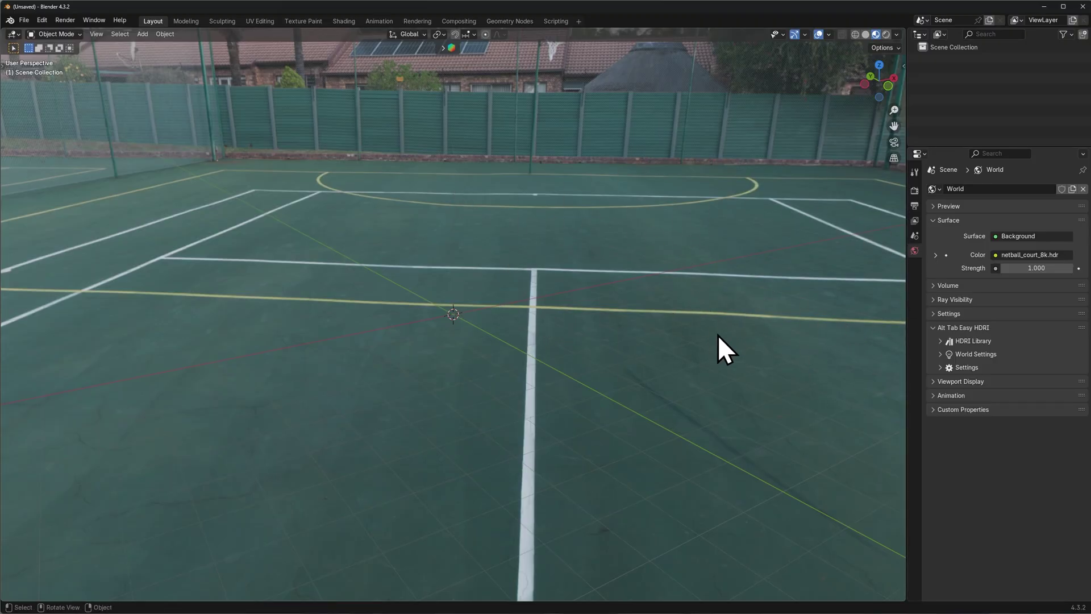
# - Orbit up toward the sky, toggle the HDRI Library list, and expand the add-on's Settings panel
pyautogui.moveTo(521, 336); pyautogui.dragTo(537, 304, button='middle')
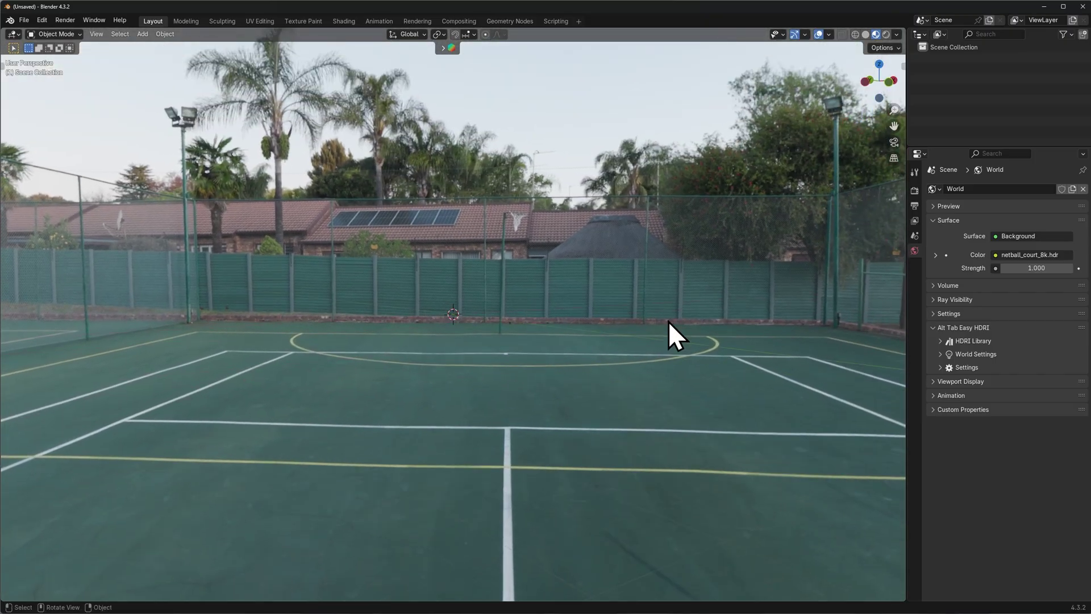
pyautogui.click(977, 341)
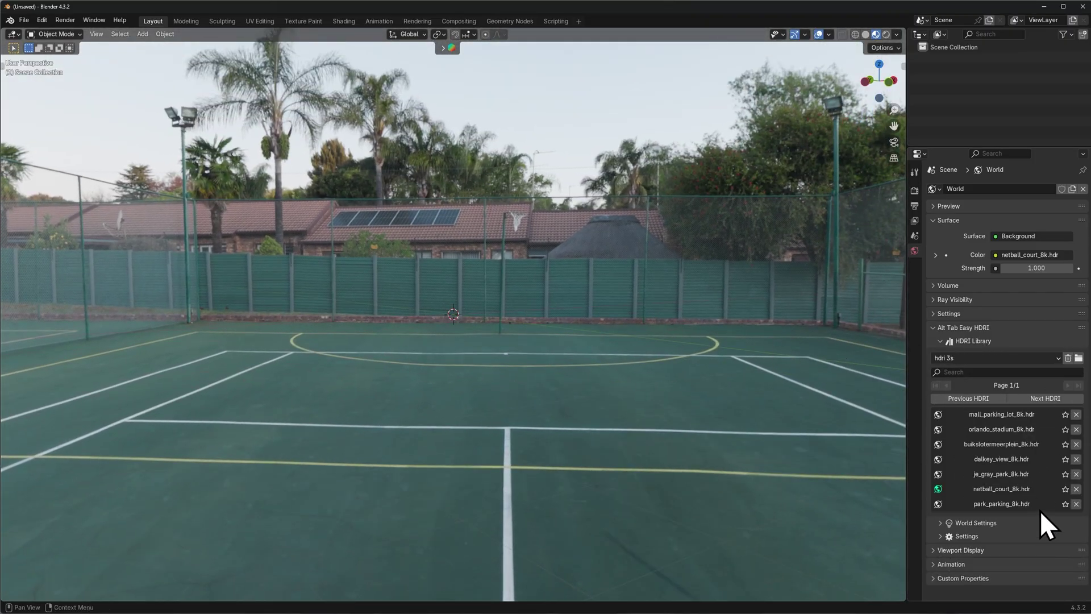
pyautogui.click(985, 342)
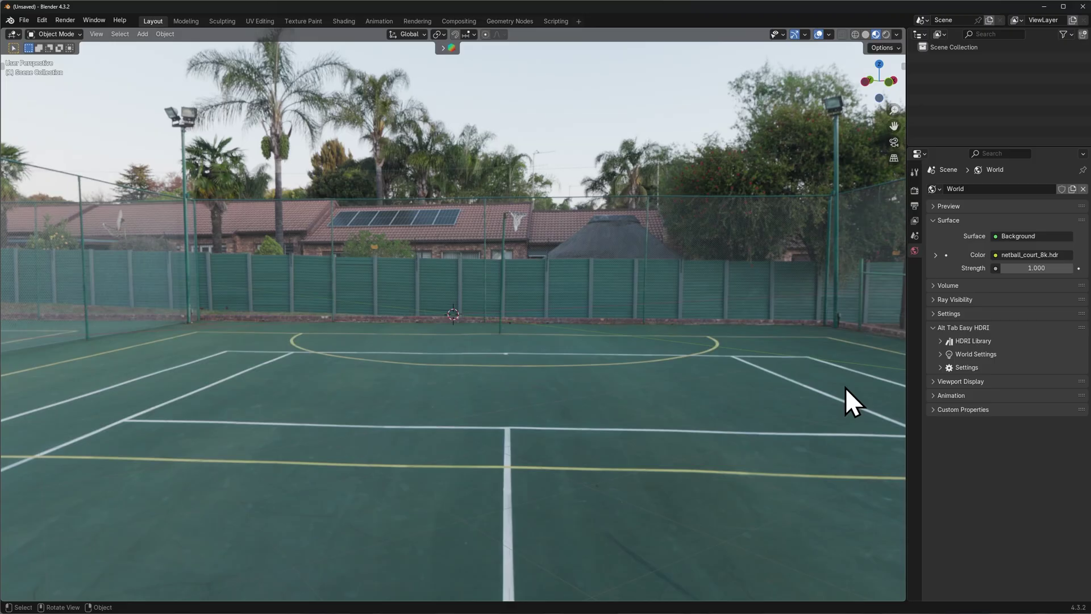
pyautogui.click(966, 367)
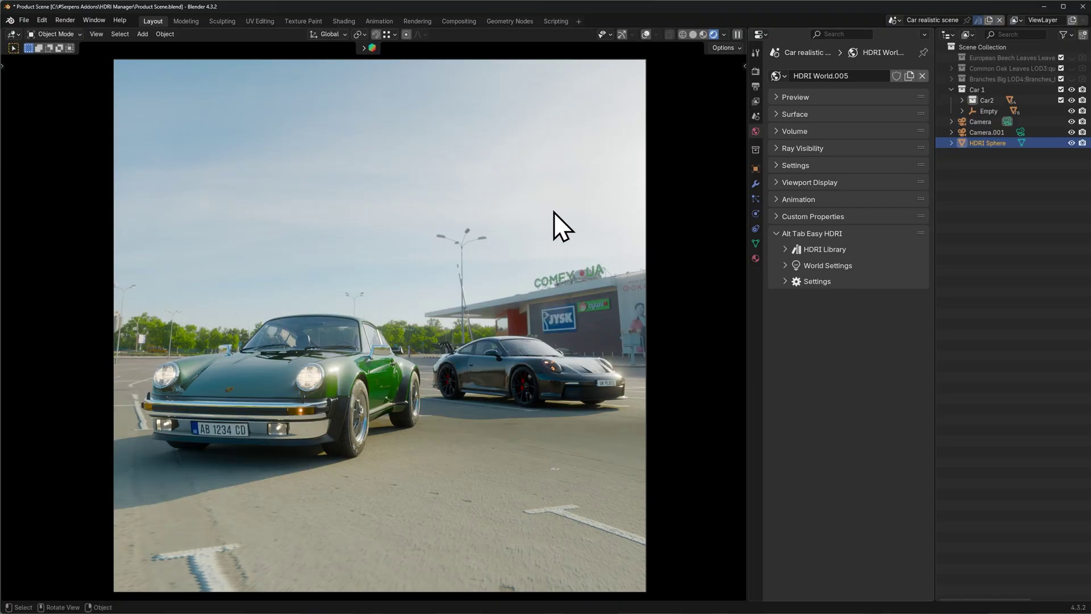
# - Leave camera view, orbit out to see the ground-projected HDRI dome, and widen the world settings area
pyautogui.press('KP_0')
pyautogui.moveTo(527, 228); pyautogui.dragTo(531, 275, button='middle')
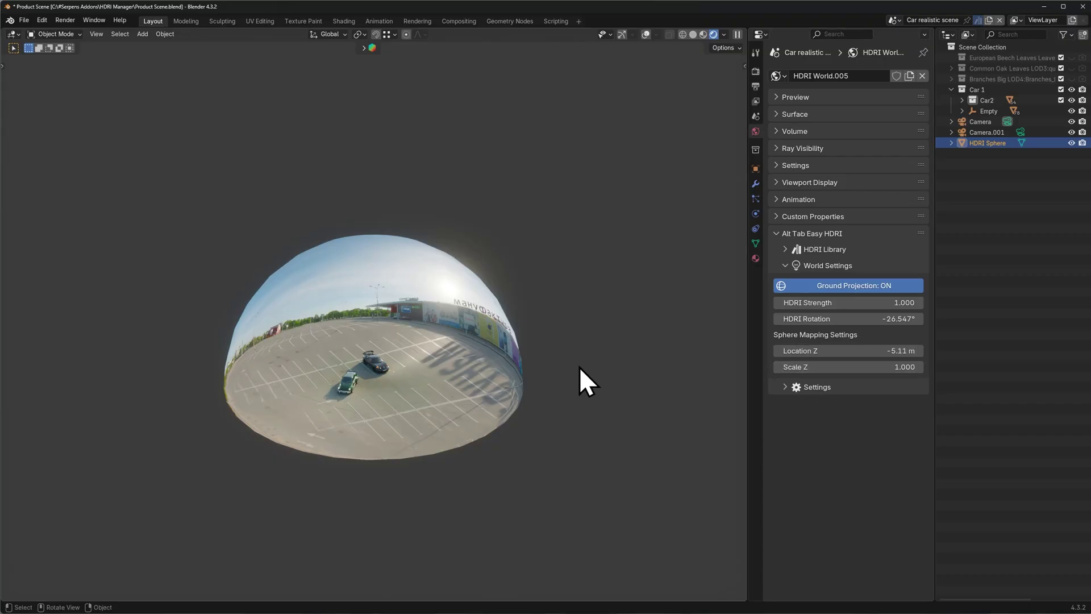
pyautogui.moveTo(578, 366); pyautogui.dragTo(708, 289, button='middle')
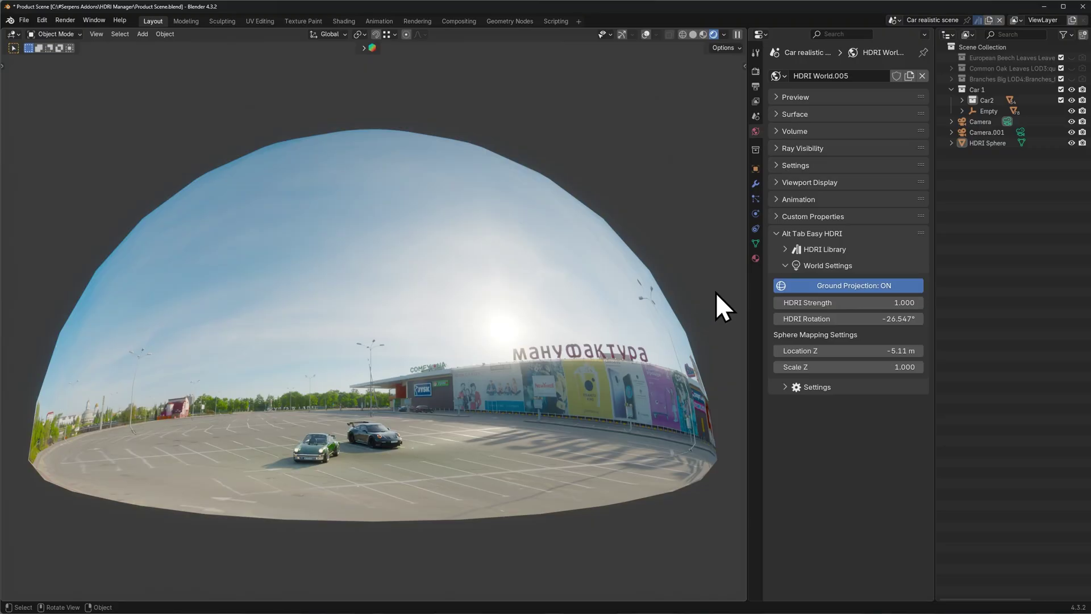
pyautogui.moveTo(746, 302); pyautogui.dragTo(546, 294)
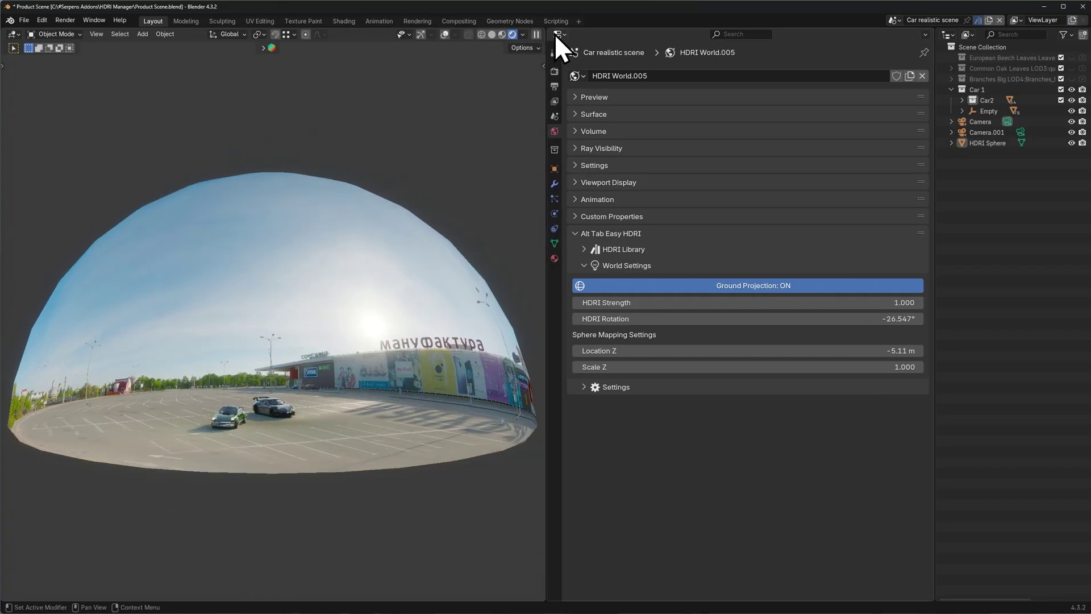
# - Switch the settings area to the Shader Editor and inspect the Reflection Fix and Ground Material node groups
pyautogui.click(558, 34)
pyautogui.click(565, 145)
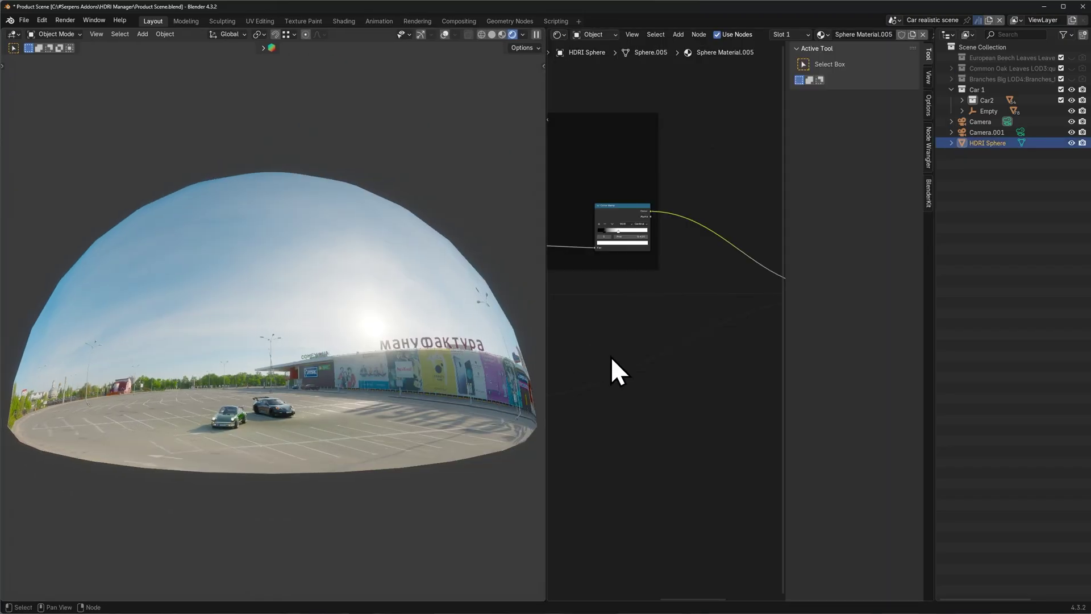
pyautogui.press('Home')
pyautogui.scroll(2, 665, 419)
pyautogui.moveTo(665, 419); pyautogui.dragTo(623, 440, button='middle')
pyautogui.scroll(3, 751, 438)
pyautogui.press('n')
pyautogui.press('Home')
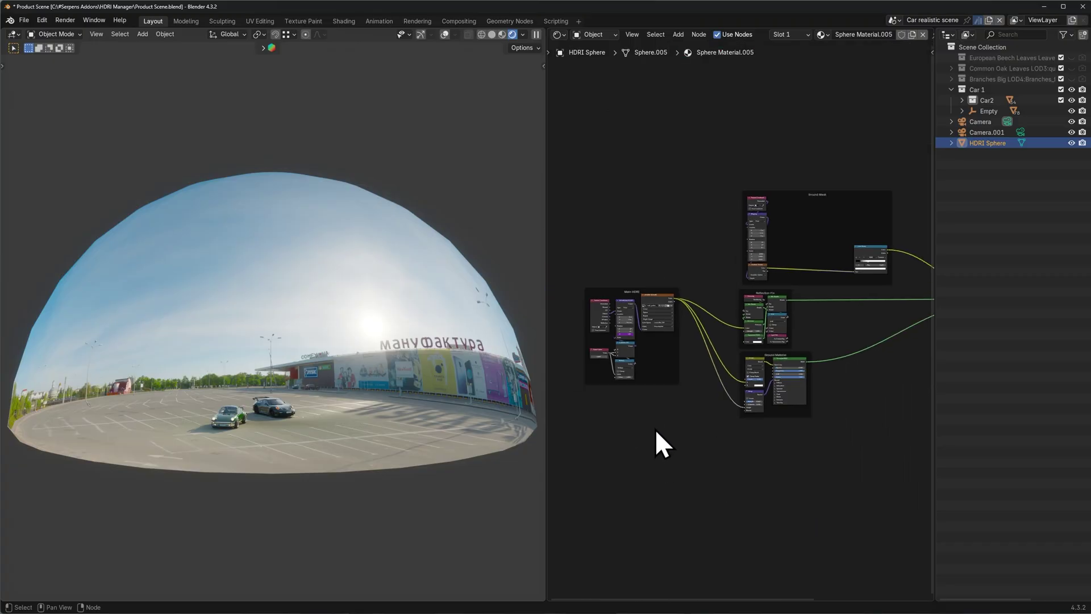
pyautogui.scroll(3, 697, 473)
pyautogui.moveTo(696, 473); pyautogui.dragTo(653, 451, button='middle')
pyautogui.scroll(3, 653, 451)
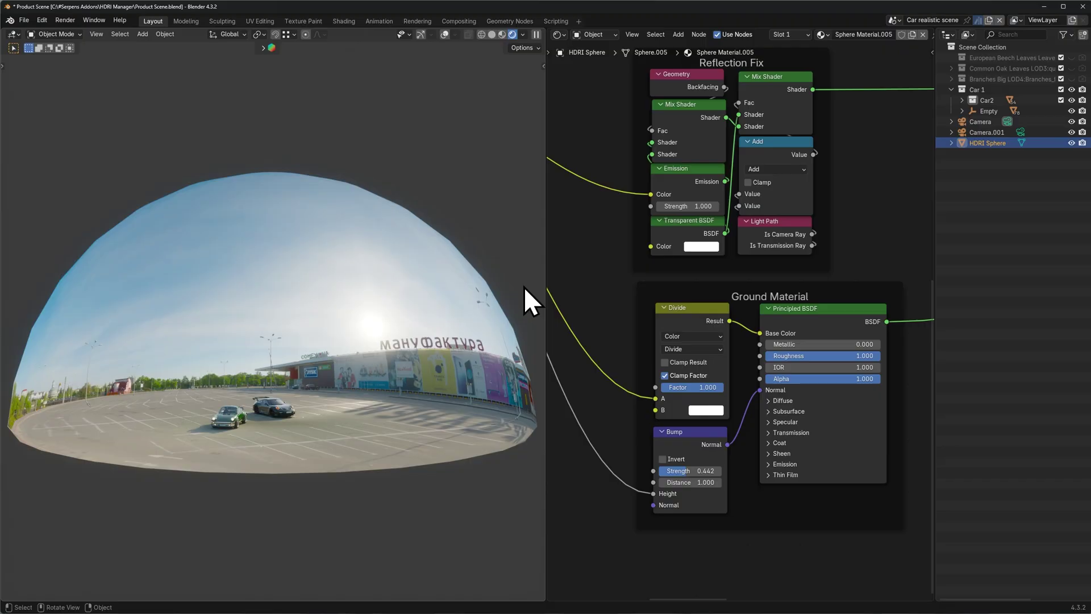
pyautogui.press('Home')
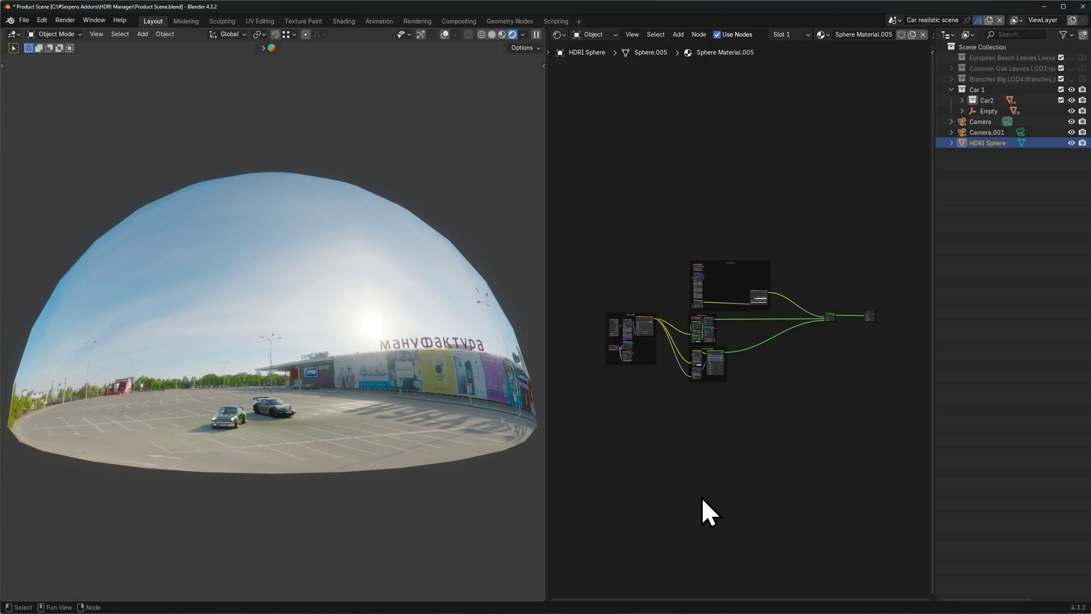